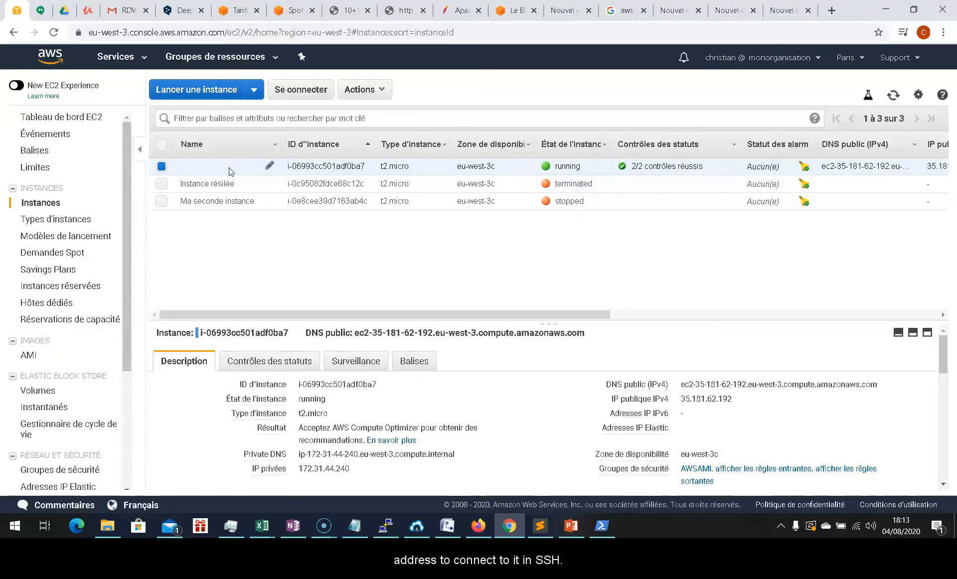
left_click(730, 402)
left_click(743, 399)
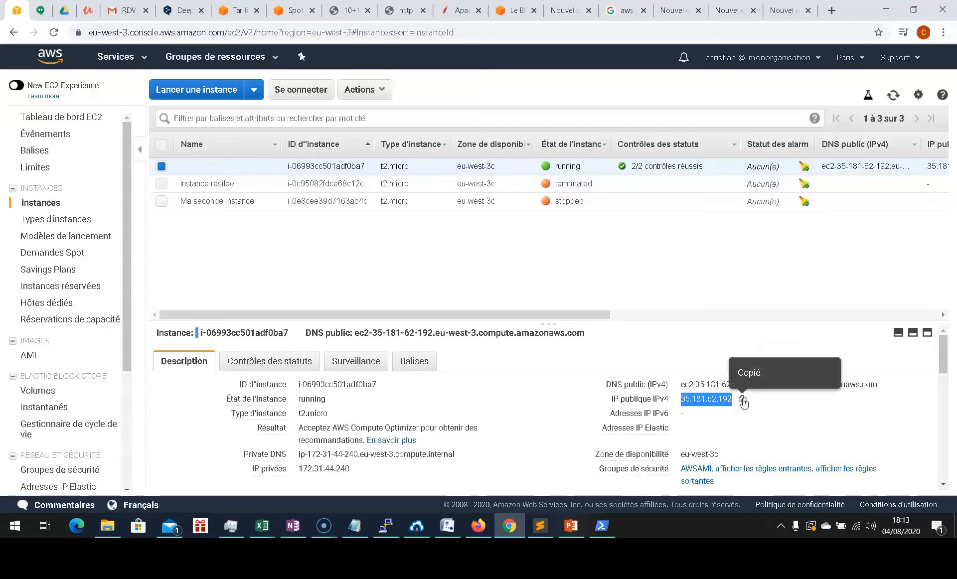
left_click(260, 529)
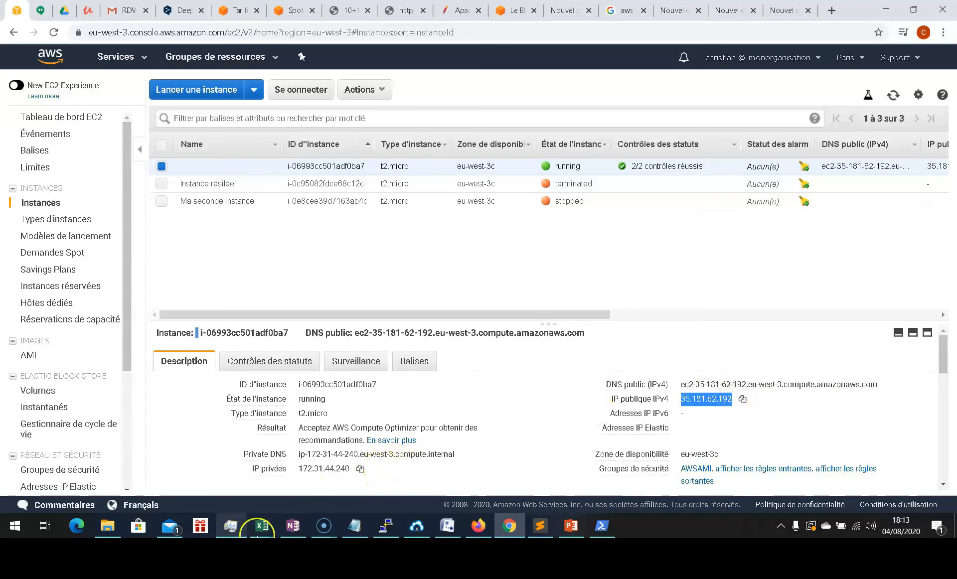
left_click(589, 498)
left_click(456, 393)
right_click(457, 394)
key("BackSpace")
key("BackSpace")
key("BackSpace")
key("BackSpace")
key("BackSpace")
key("BackSpace")
key("BackSpace")
key("BackSpace")
key("BackSpace")
key("BackSpace")
key("BackSpace")
key("BackSpace")
right_click(456, 395)
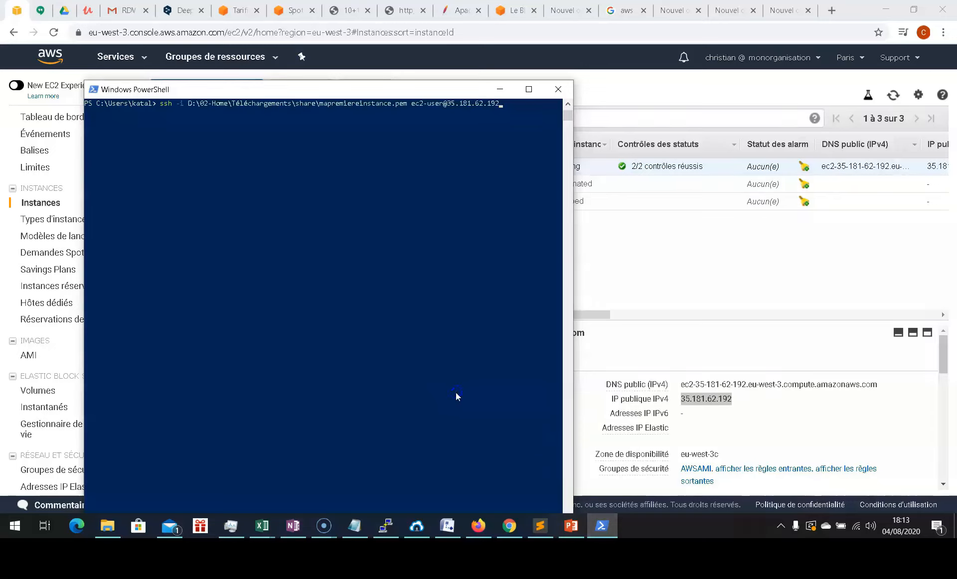
- Connect to the instance over SSH with the prepared command and accept its host key with yes
key("Return")
type("yes")
key("Return")
- Switch to root with sudo su and update the packages with yum update -y
type("sudo su")
key("Return")
type("yum update -y")
key("Return")
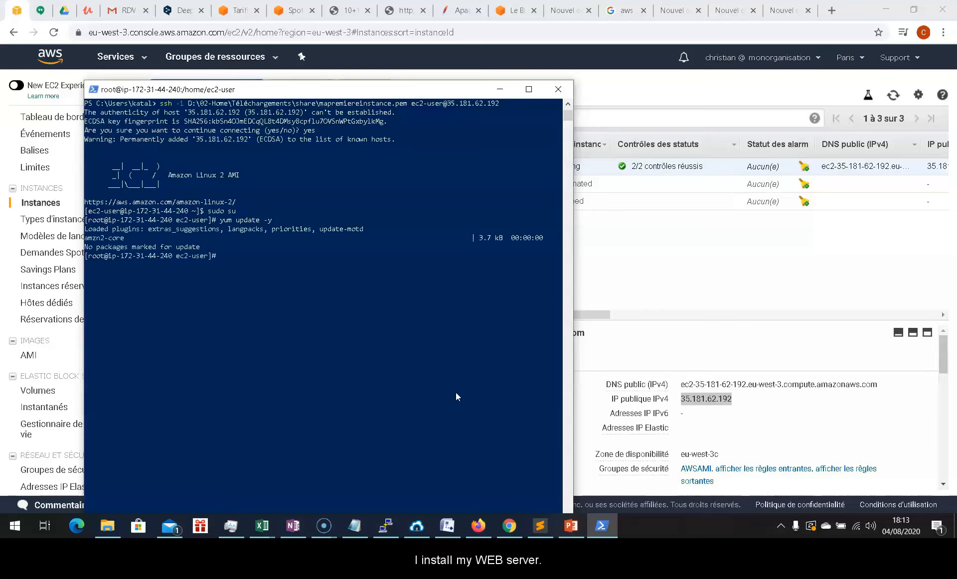
- Install the Apache web server with yum install -y httpd.x86_64 and clear the terminal
type("yum ")
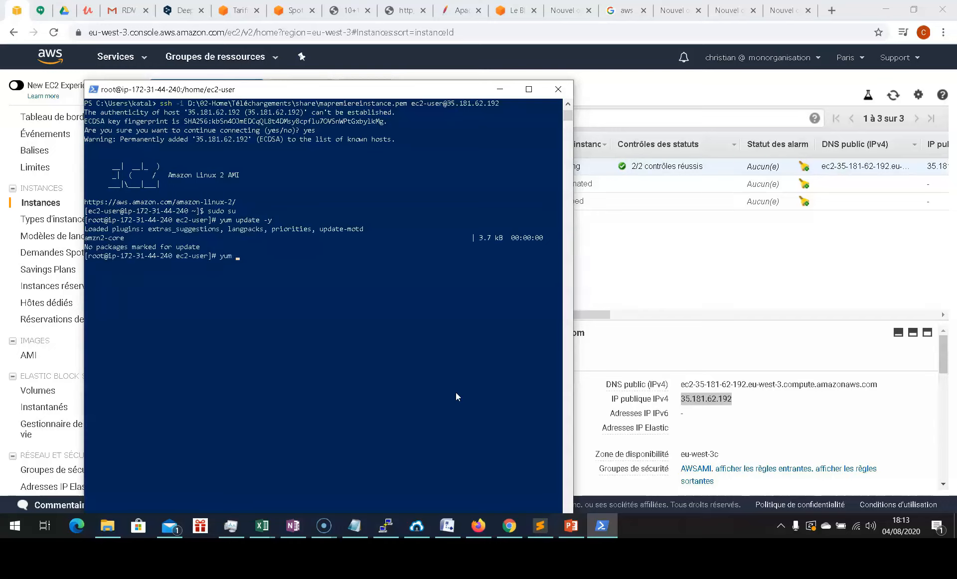
type("install -y httpd.x86_64")
key("Return")
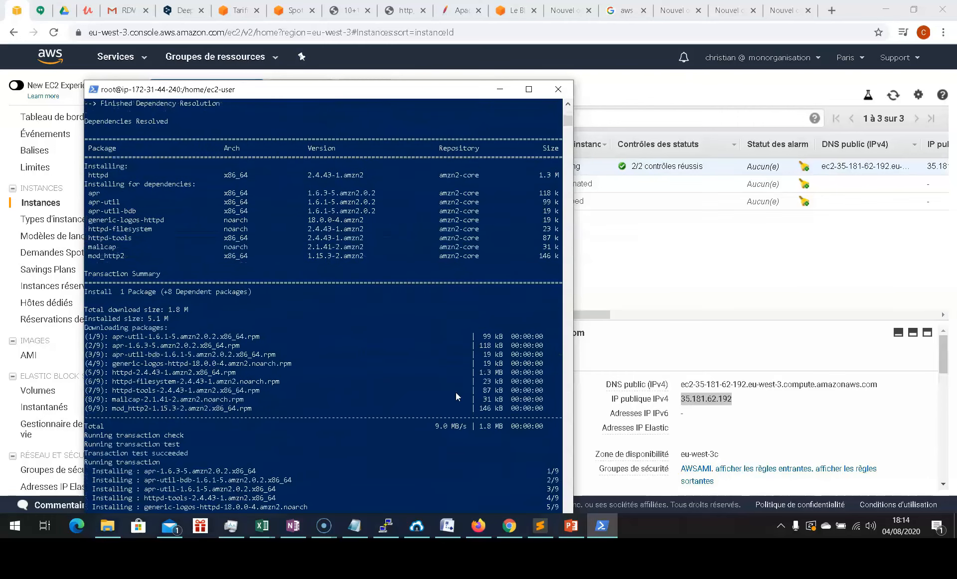
key("ctrl+l")
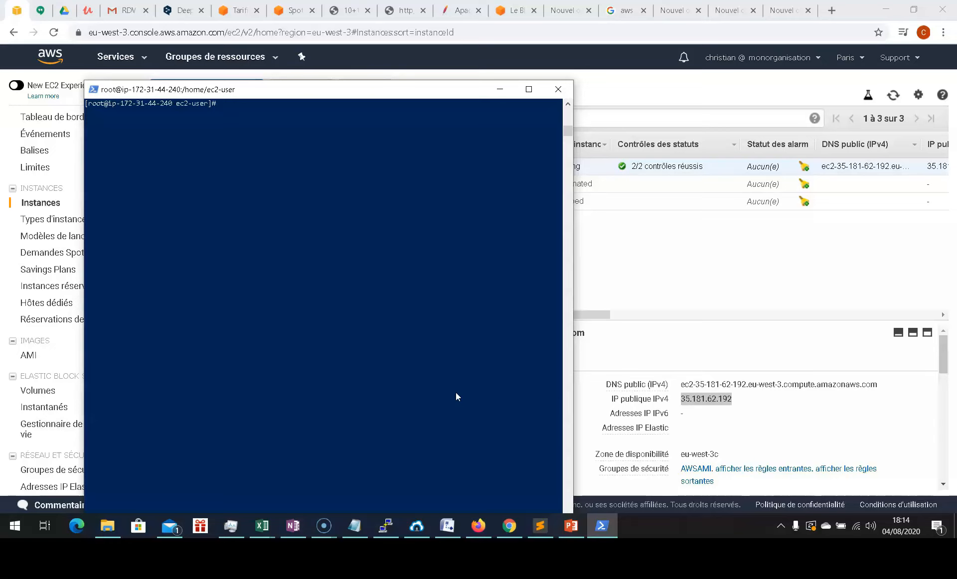
- Start the Apache service with systemctl start httpd.service
type("systemctl start httpd.se")
key("Tab")
key("Return")
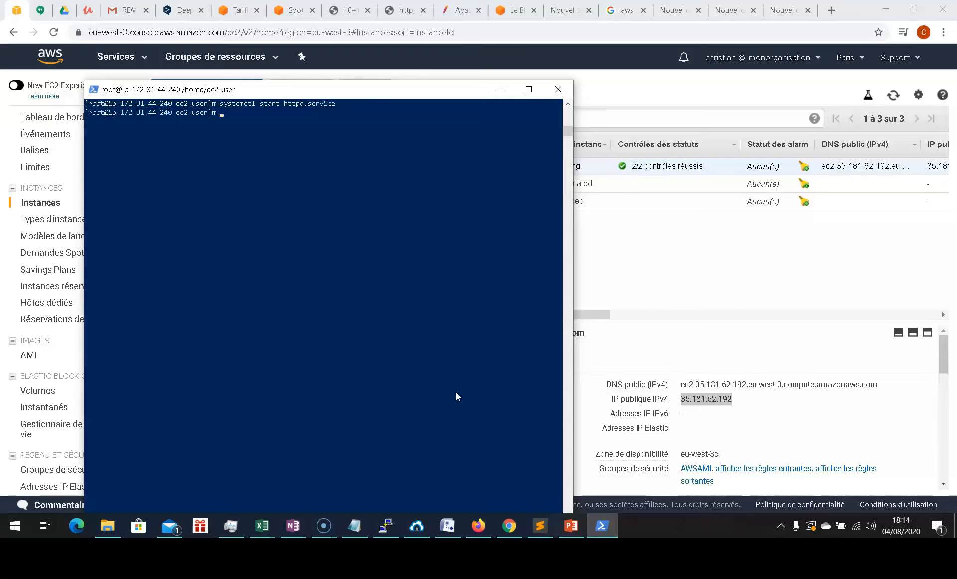
- Reuse the previous command with enable in place of start, running systemctl enable httpd.service so Apache launches at boot
key("Up")
key("Left")
key("Left")
key("Left")
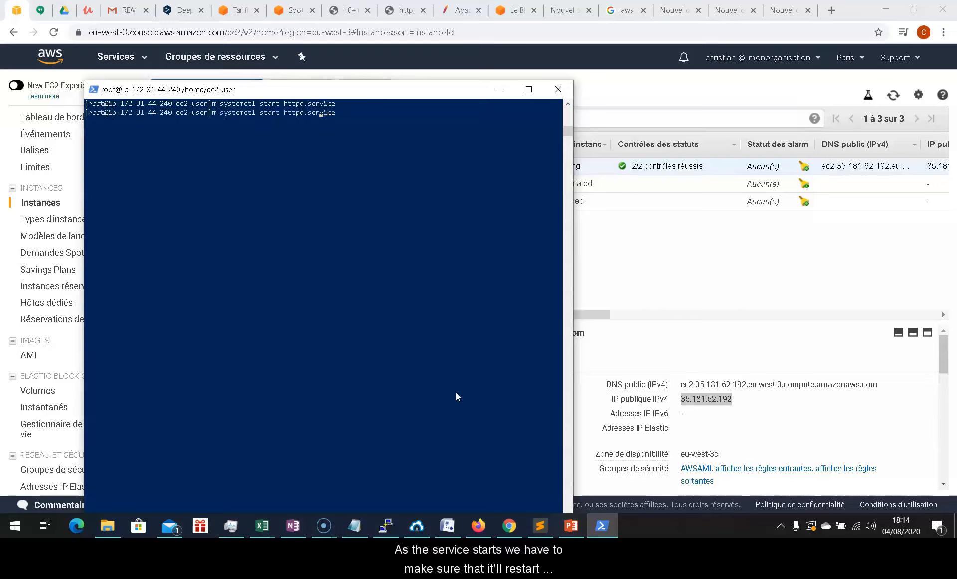
key("BackSpace")
key("BackSpace")
key("BackSpace")
key("BackSpace")
key("BackSpace")
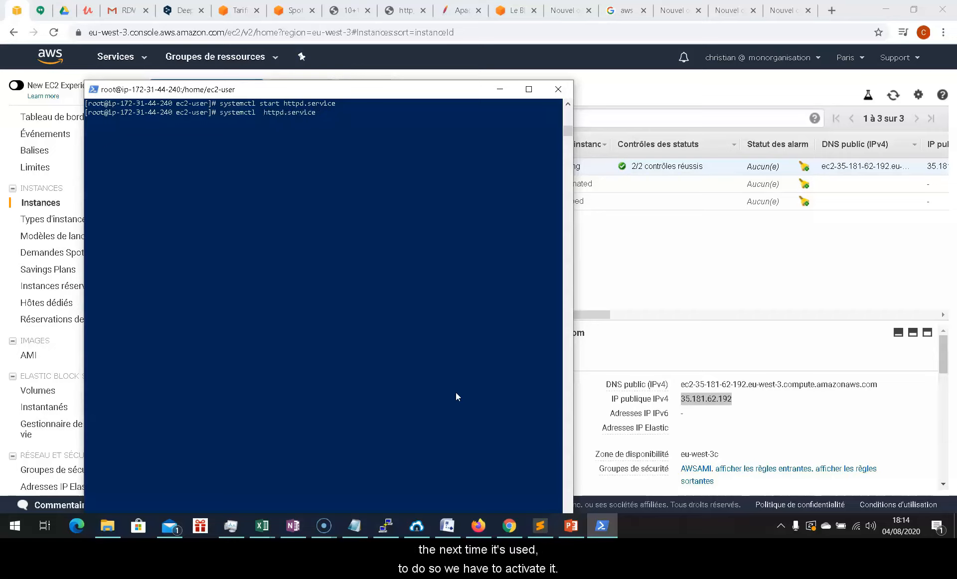
type("enable")
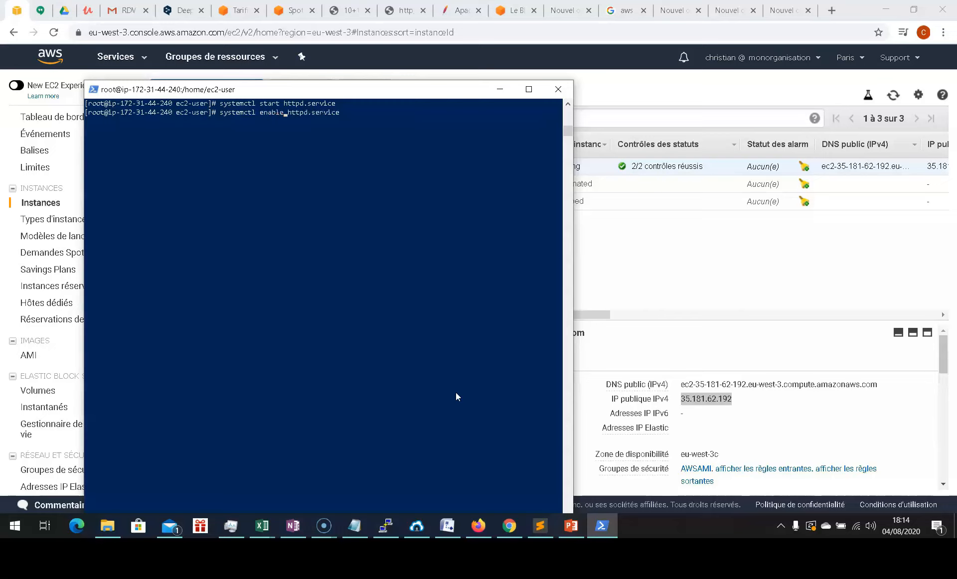
key("Return")
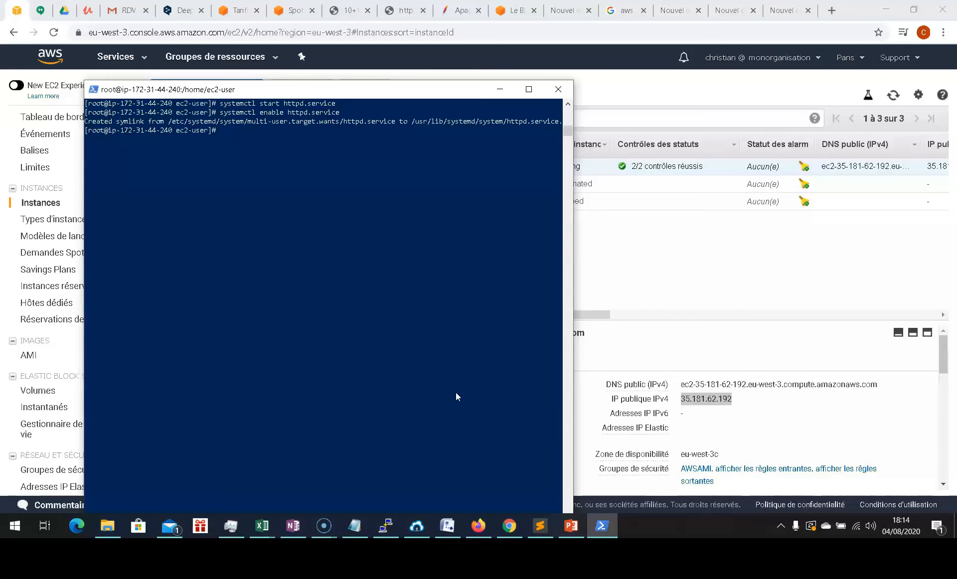
- Write the text "Bonjour AWS" into /var/www/html/index.html with an echo redirection
type("e")
type("cho \"Bonjour AWS\" > /var/www/html/inde")
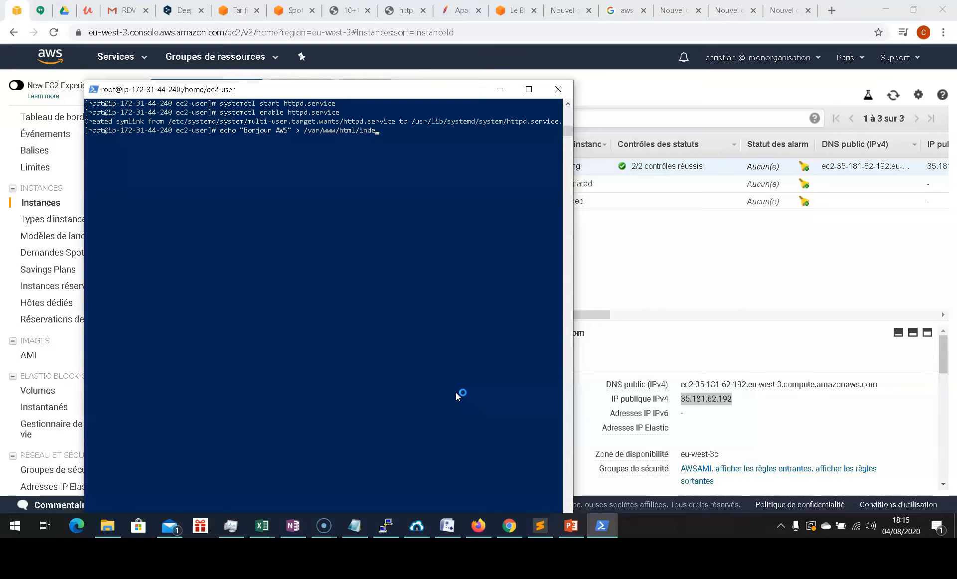
type("x.html")
key("Return")
- Test the web server locally with curl localhost:80
type("curl")
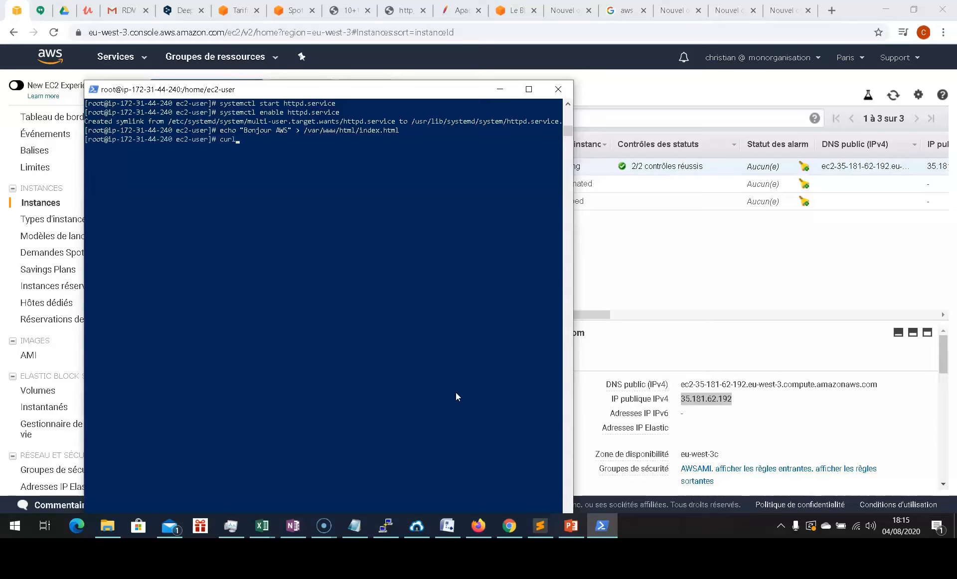
type(" lo")
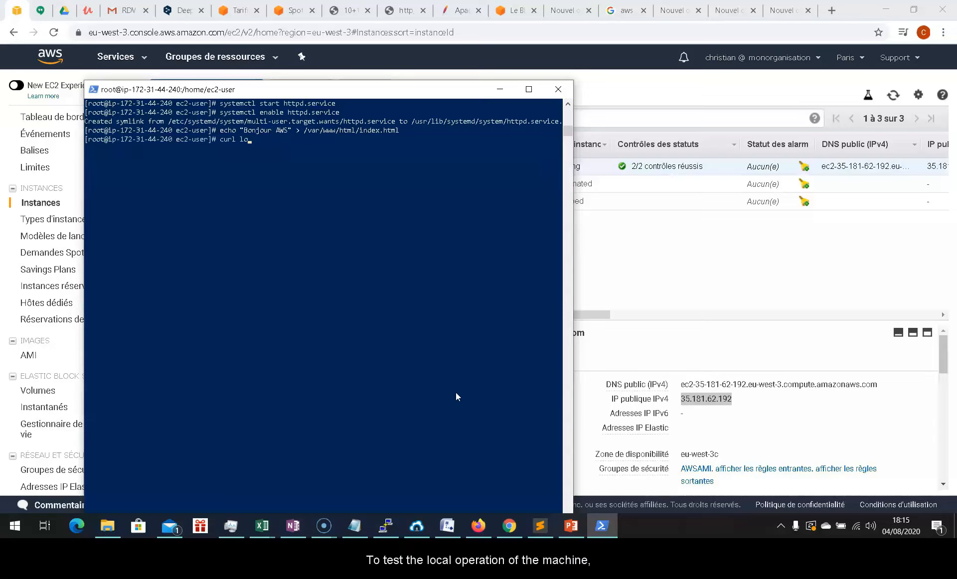
type("calhost:80")
key("Return")
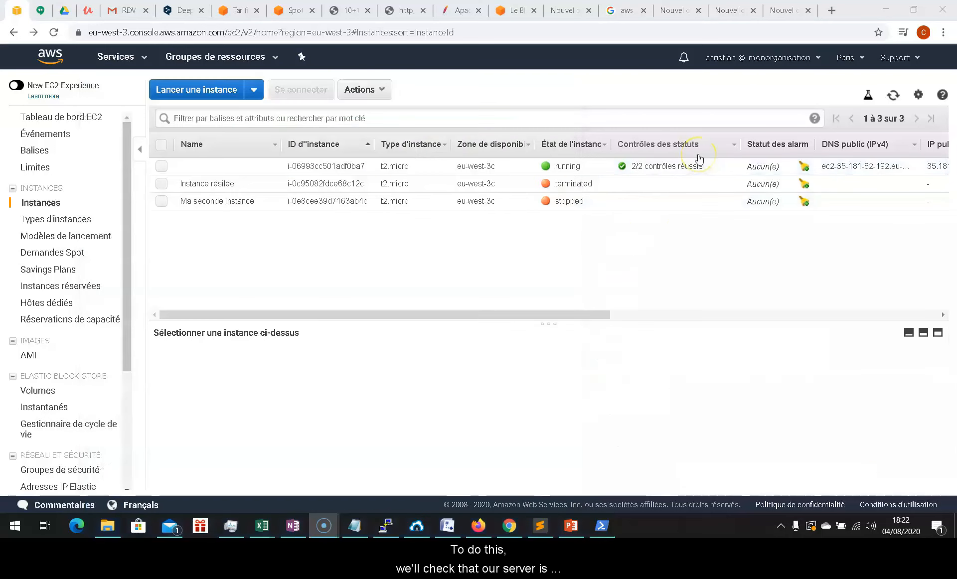
- Copy the running instance's public IPv4 address from the EC2 console and open 35.181.62.192 in an empty browser tab
left_click(242, 166)
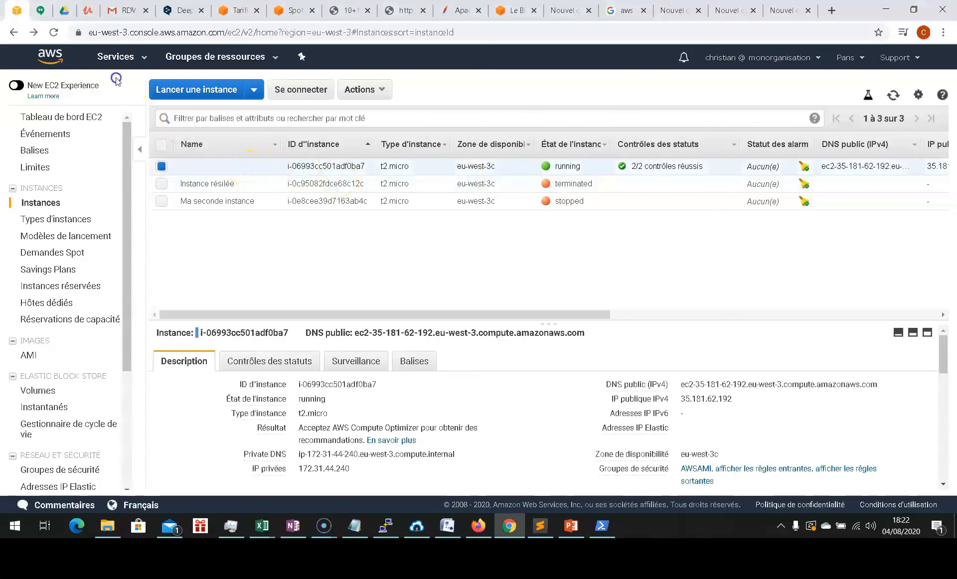
left_click(744, 400)
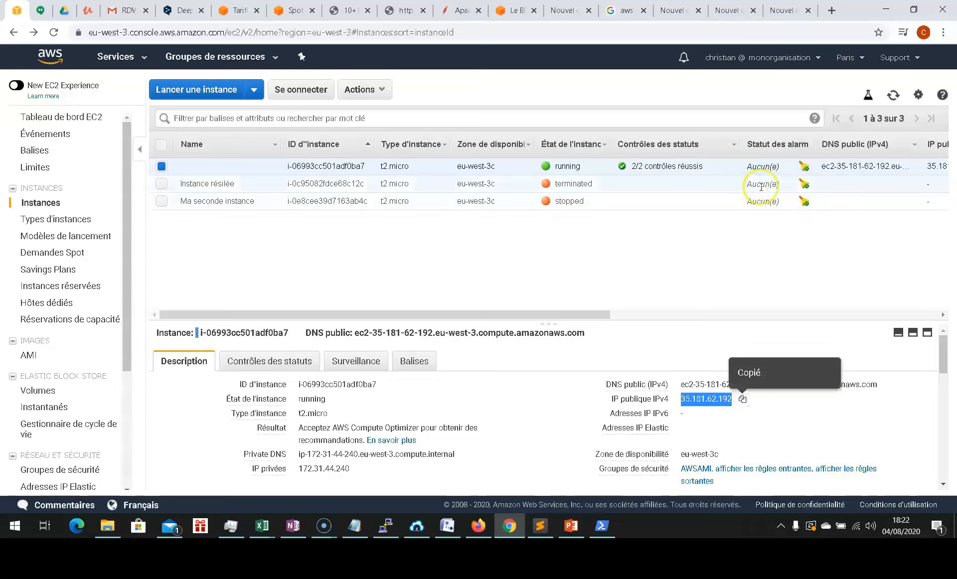
left_click(783, 10)
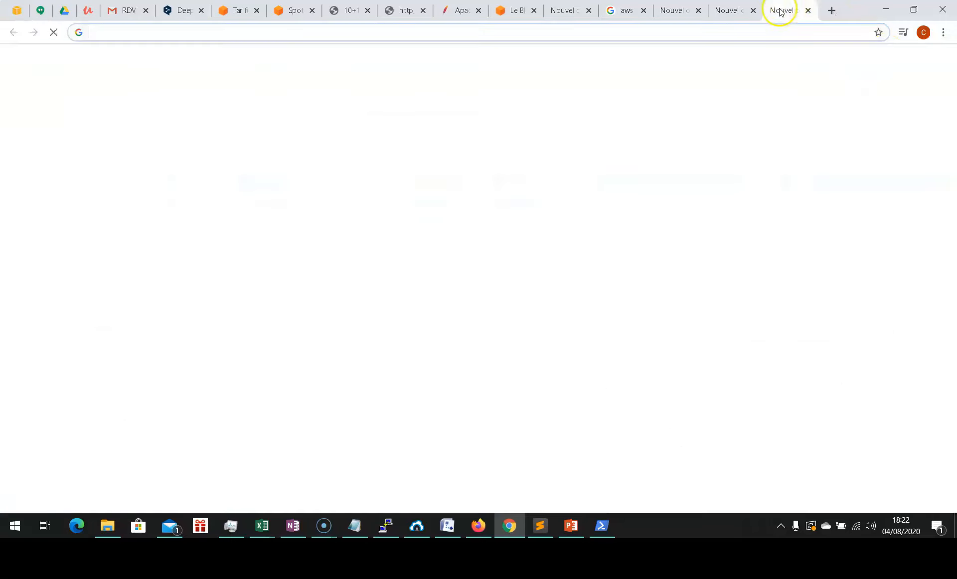
key("ctrl+v")
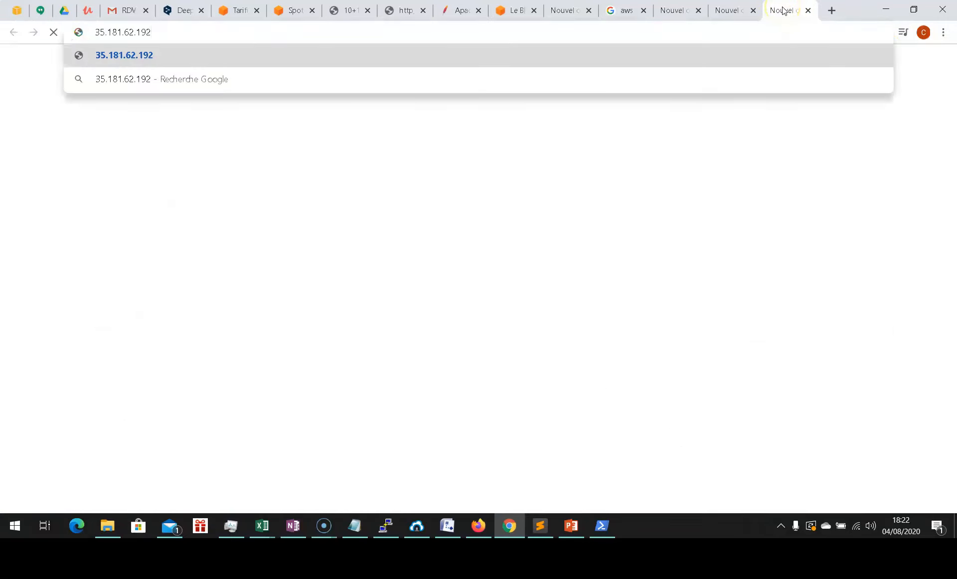
key("Return")
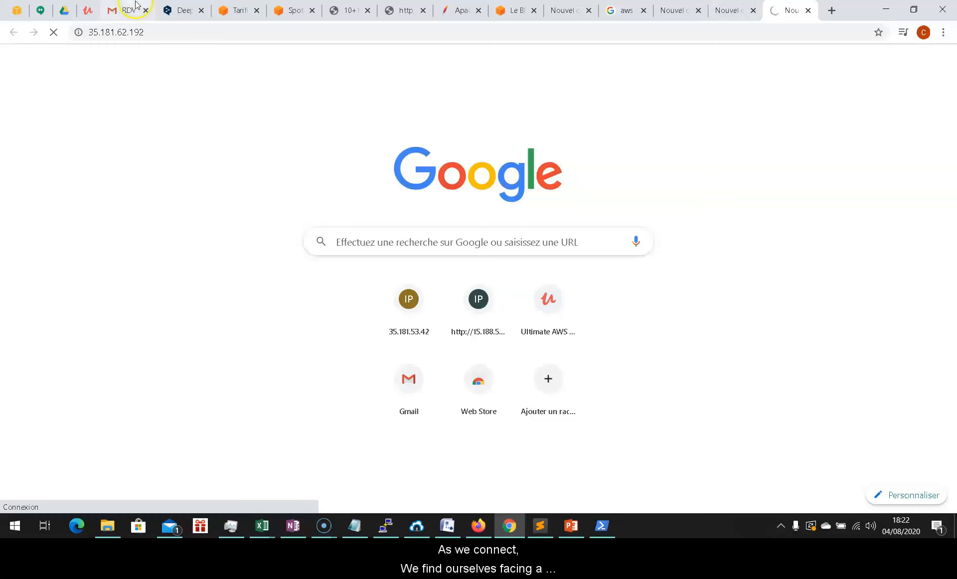
- Return to the instance's details in the EC2 console and open the inbound rules of its AWSAMI security group
left_click(19, 10)
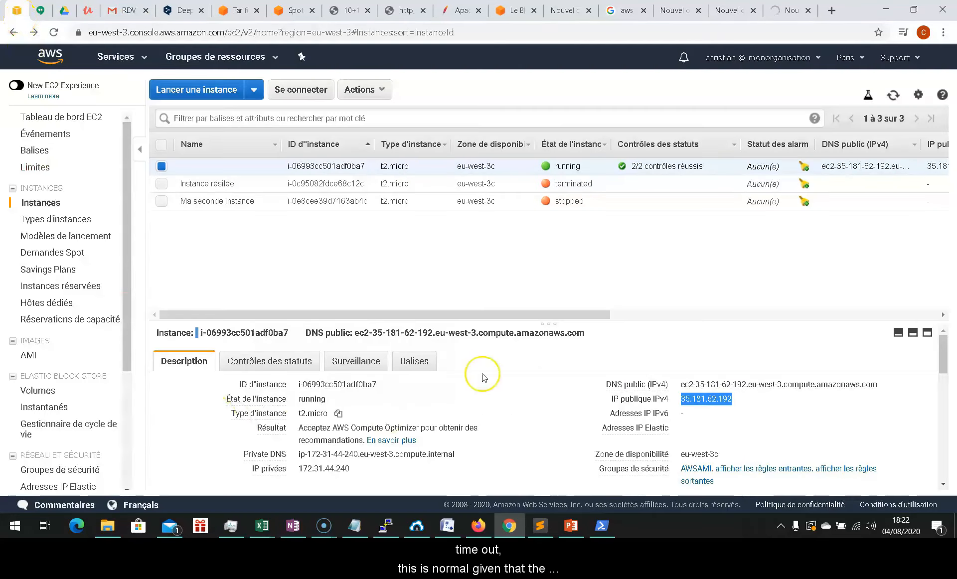
left_click_drag(701, 322, 703, 235)
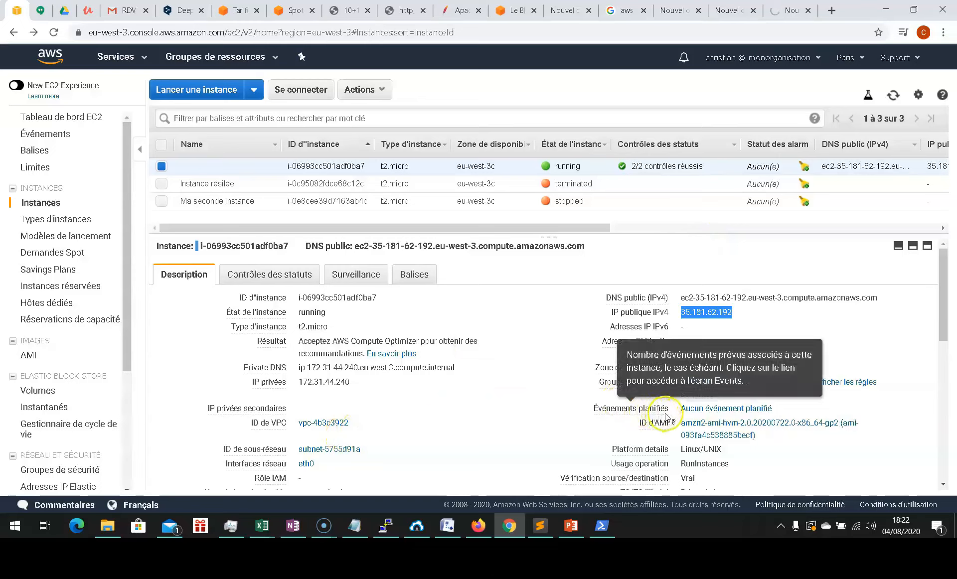
left_click(696, 383)
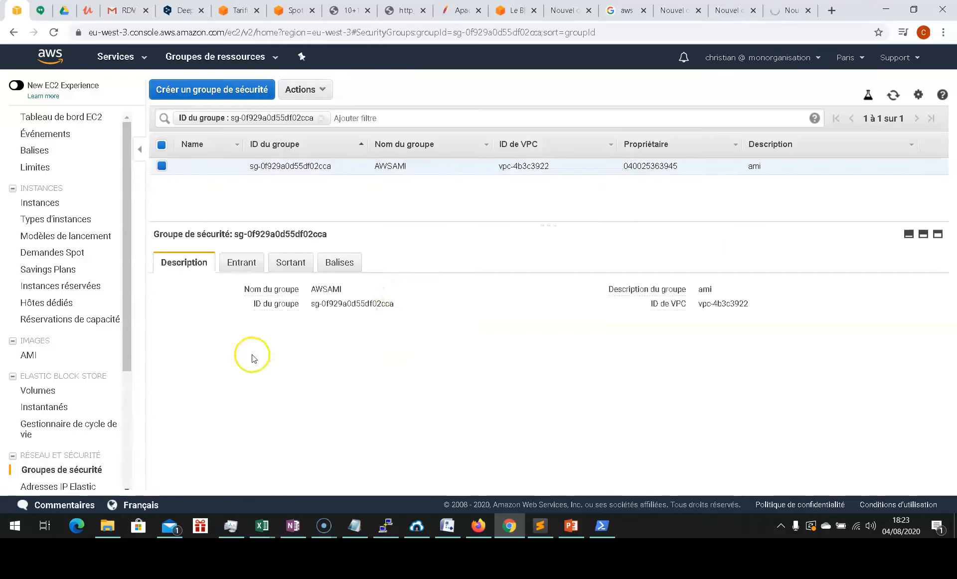
left_click(241, 262)
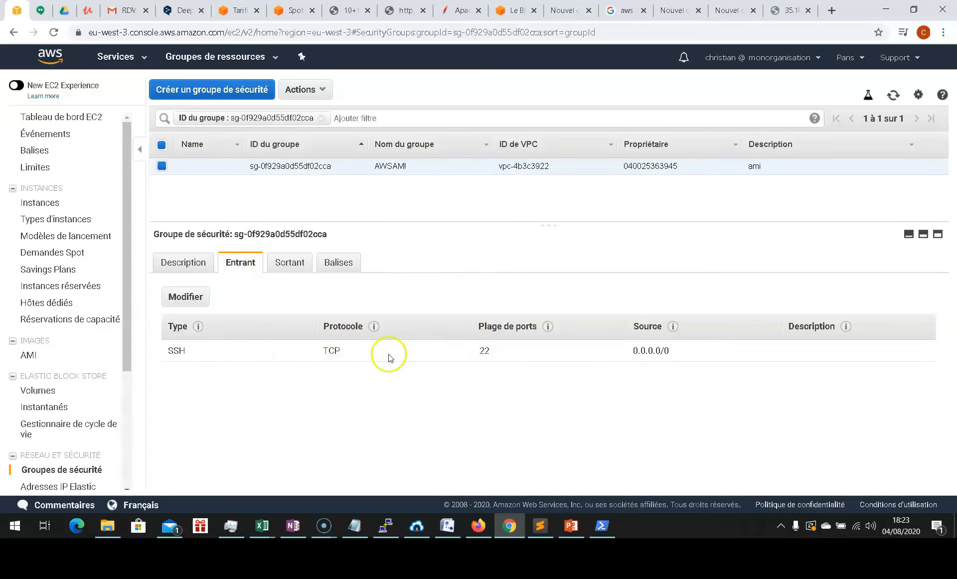
- Add an inbound HTTP rule on port 80 with only 0.0.0.0/0 as source, and save the security group's rules
left_click(186, 297)
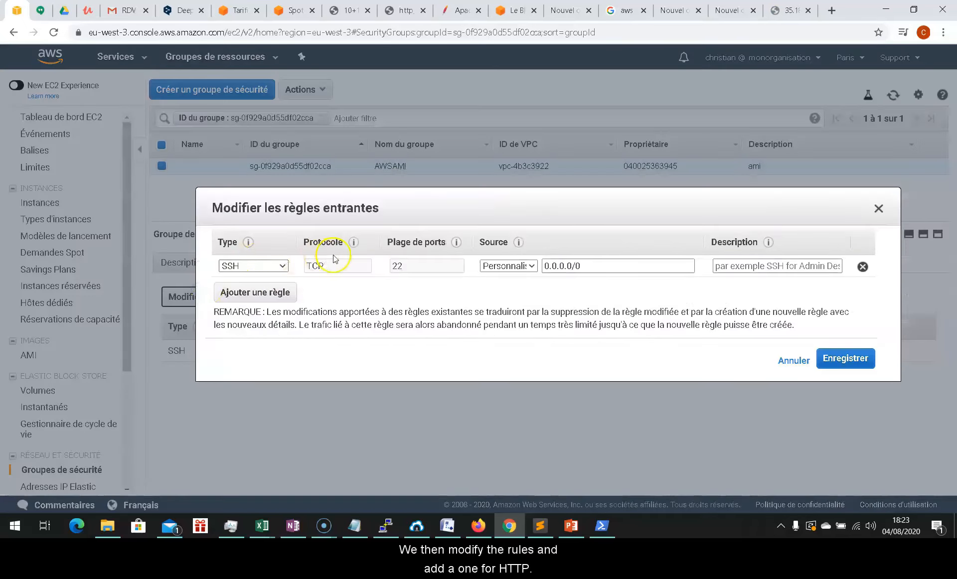
left_click(256, 292)
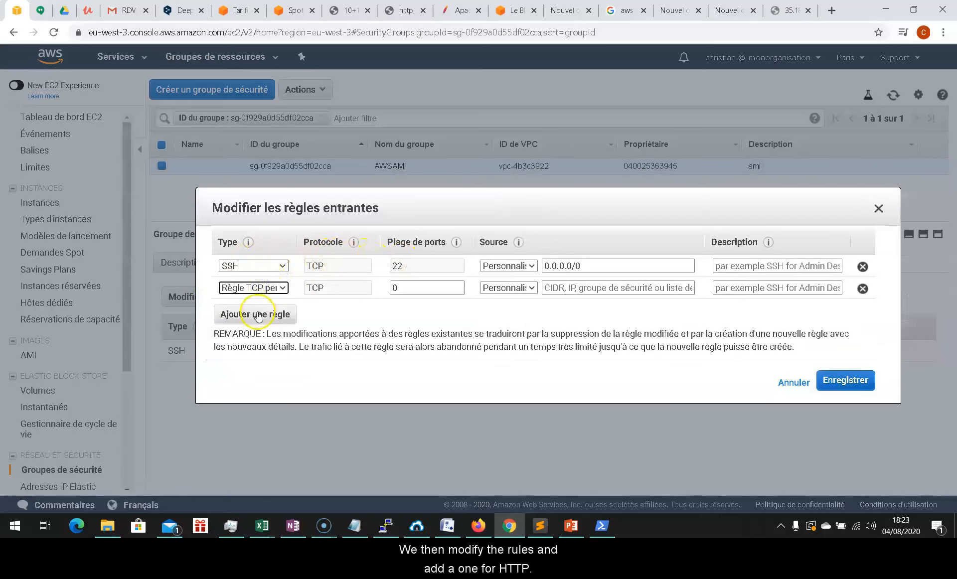
left_click(277, 287)
scroll(247, 223, "down", 1)
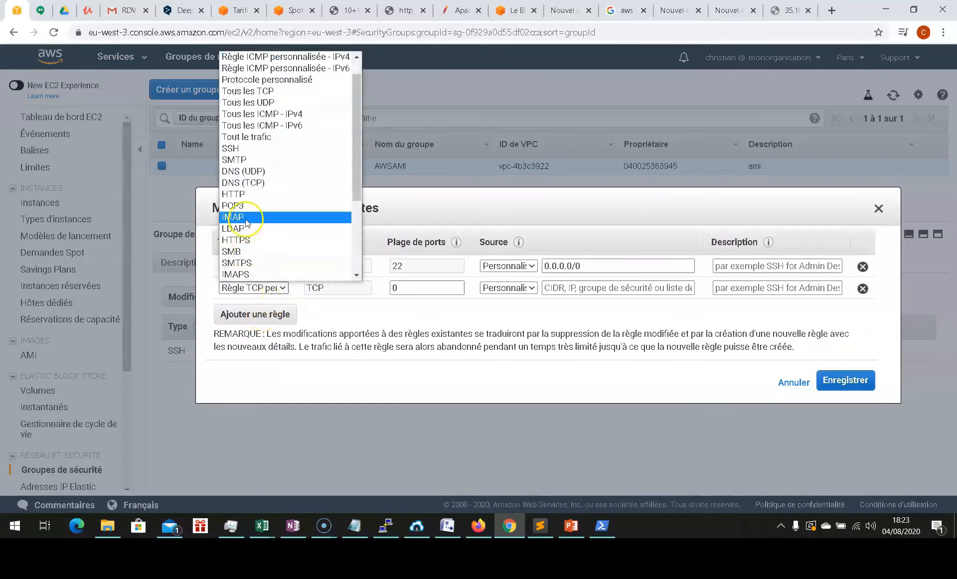
left_click(245, 195)
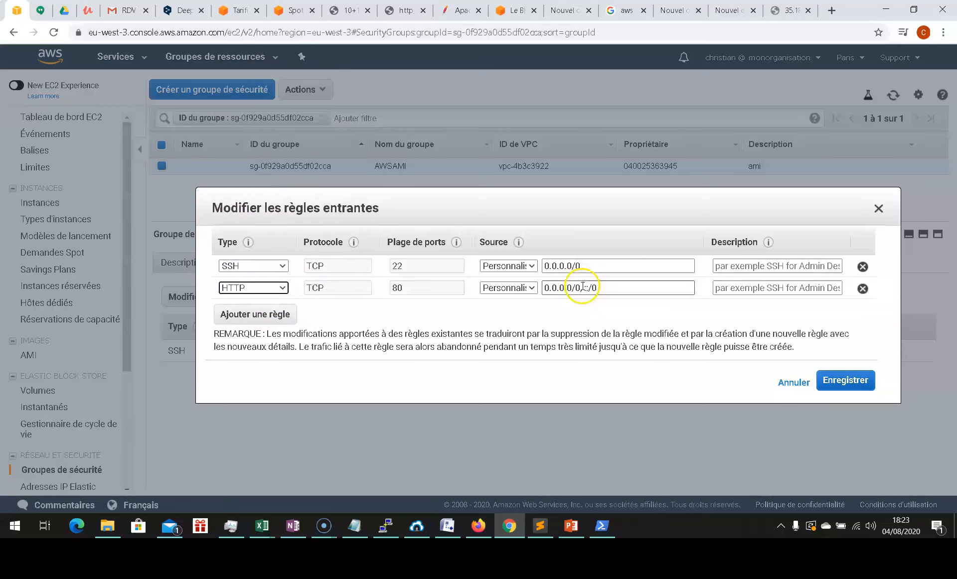
left_click_drag(580, 288, 632, 284)
key("BackSpace")
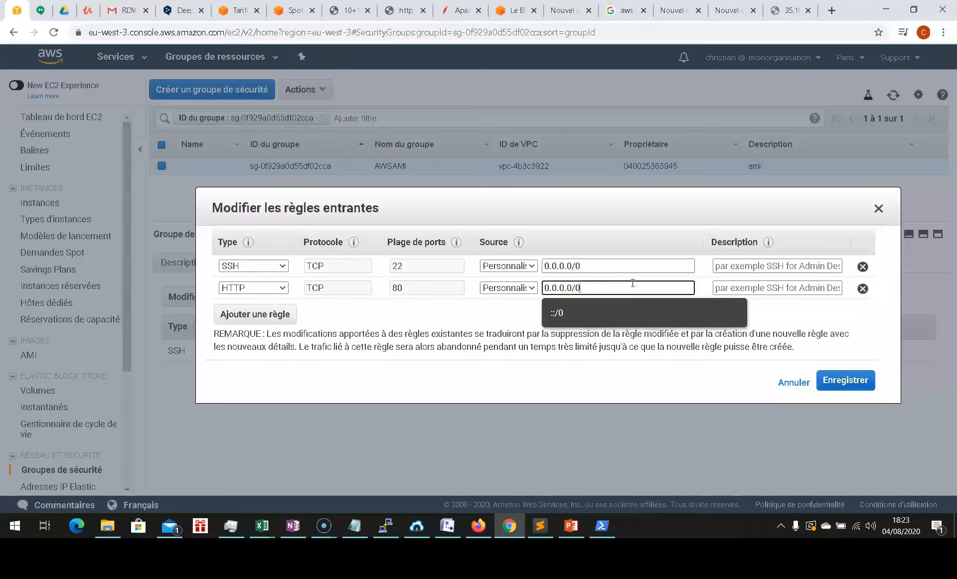
left_click(856, 393)
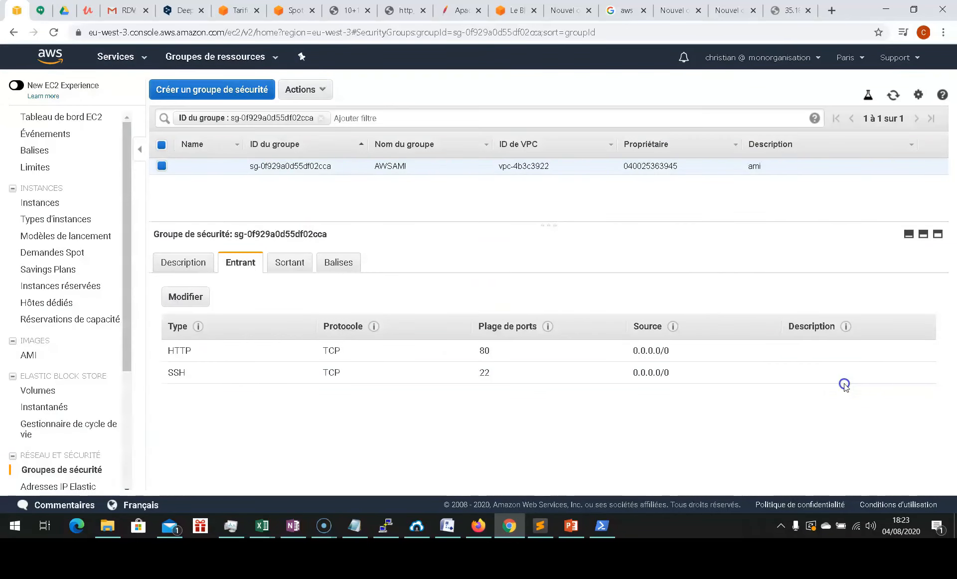
- Reload the instance's web page at 35.181.62.192 to check public HTTP access
left_click(791, 15)
key("F5")
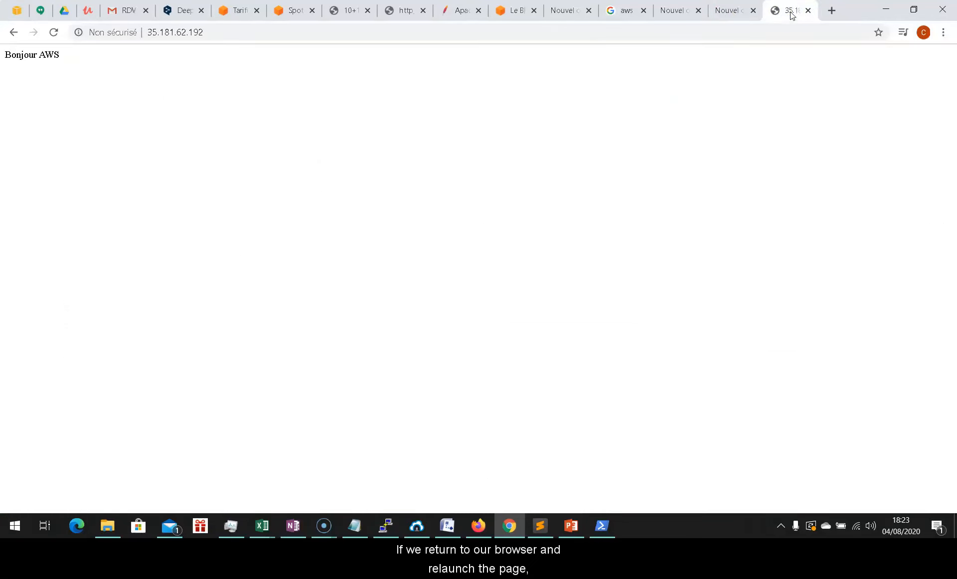
left_click(216, 108)
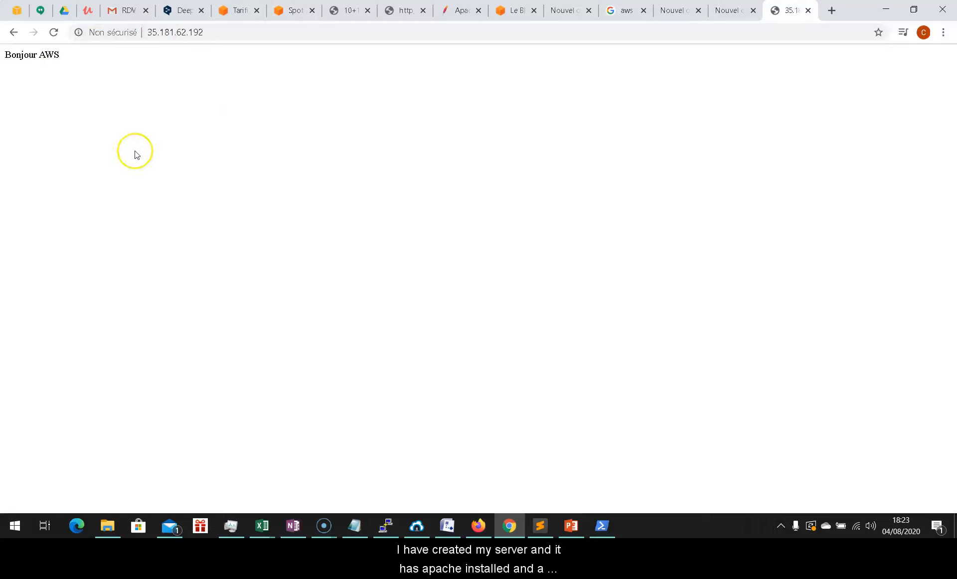
left_click(255, 178)
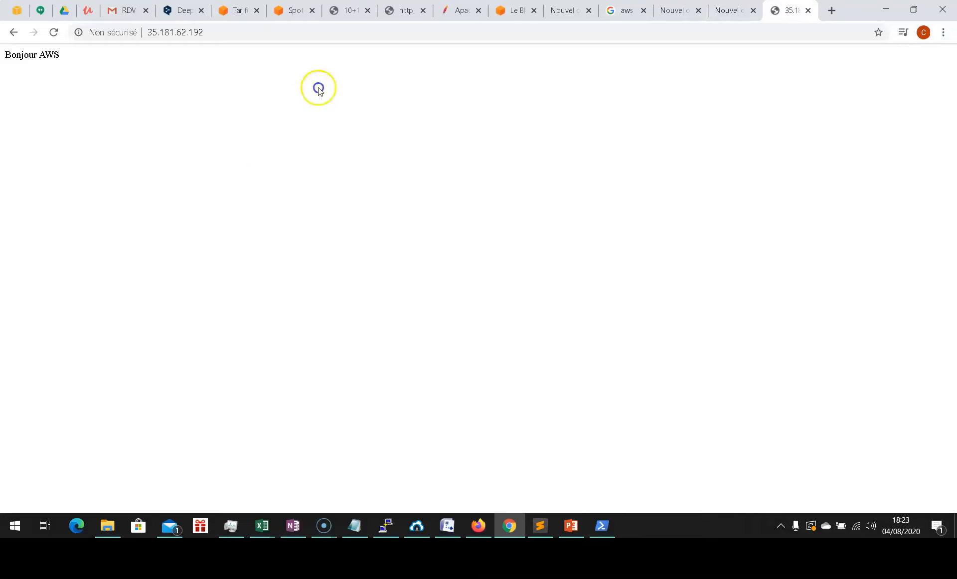
- Return to the EC2 instances list and start creating an image from the running instance
left_click(19, 10)
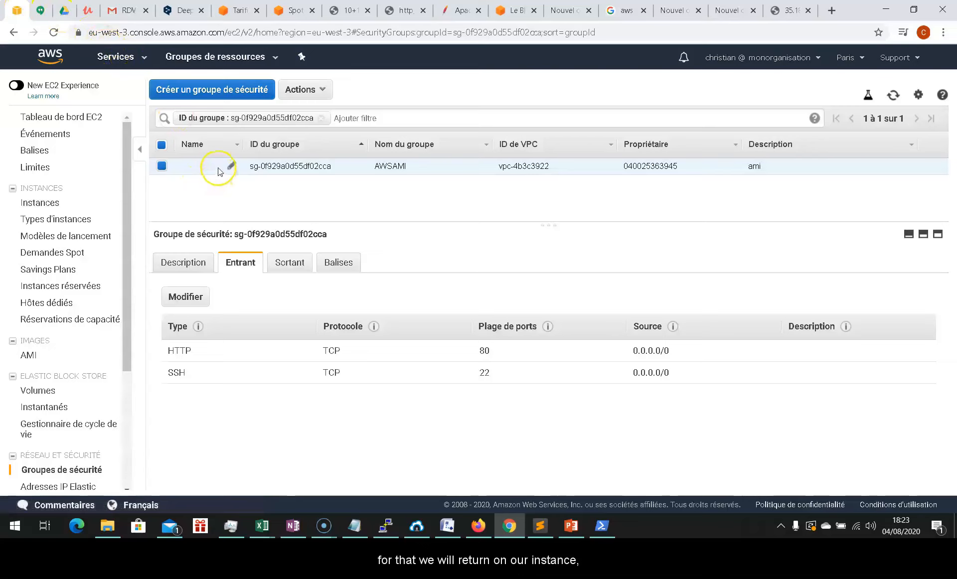
left_click(50, 205)
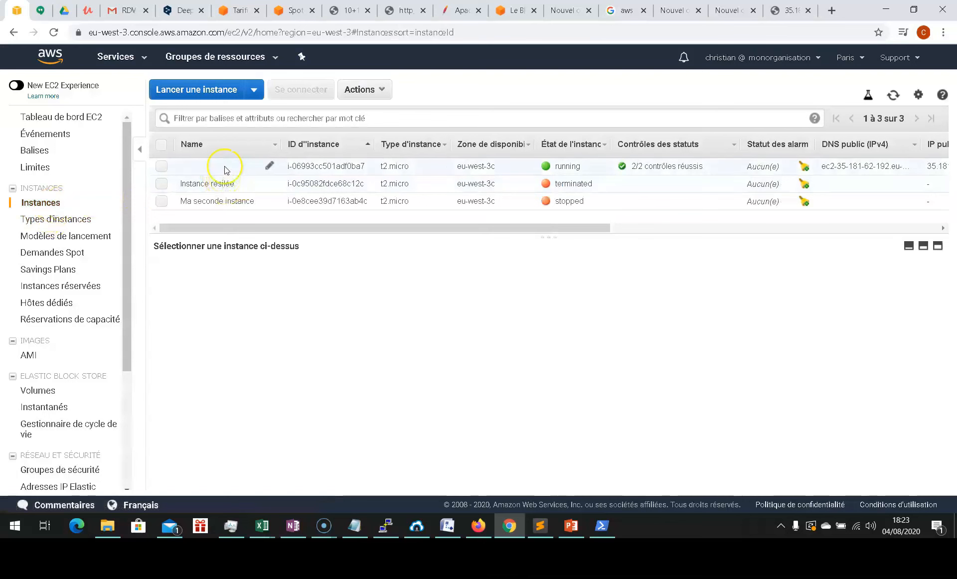
right_click(220, 172)
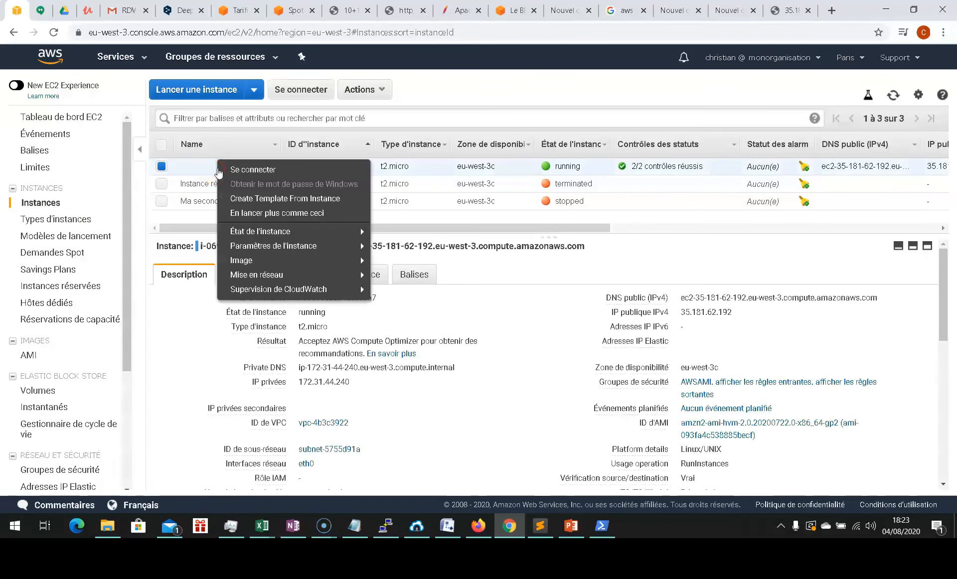
mouse_move(342, 261)
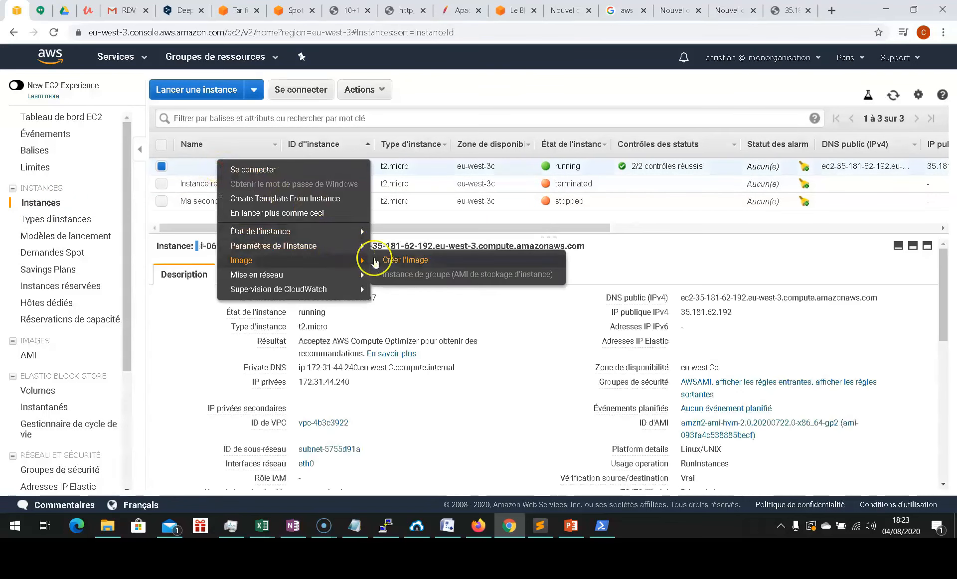
left_click(415, 260)
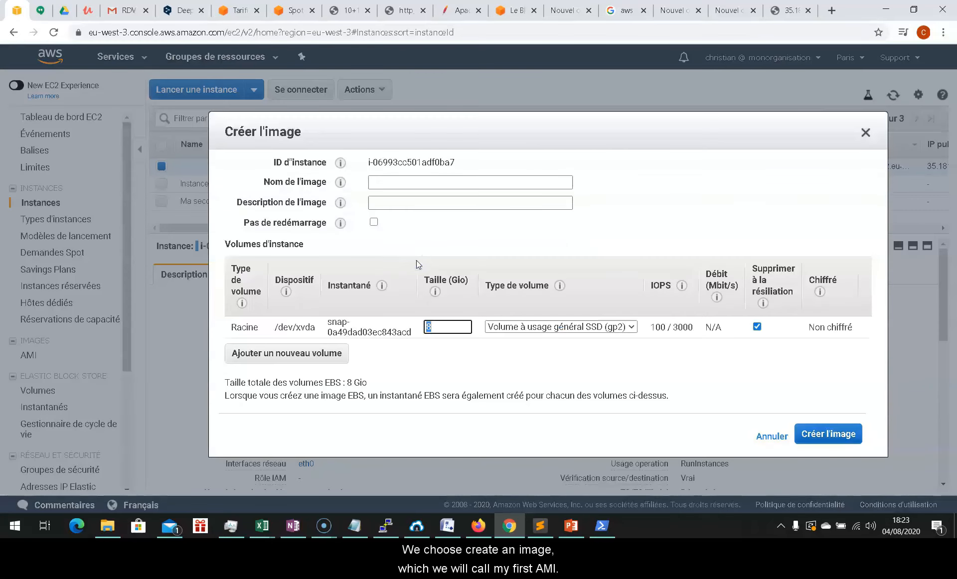
- Name the image Ma-premier-AMI, describe it as "Image qui installe et active apache", then create it and display it in the AMI list
left_click(386, 181)
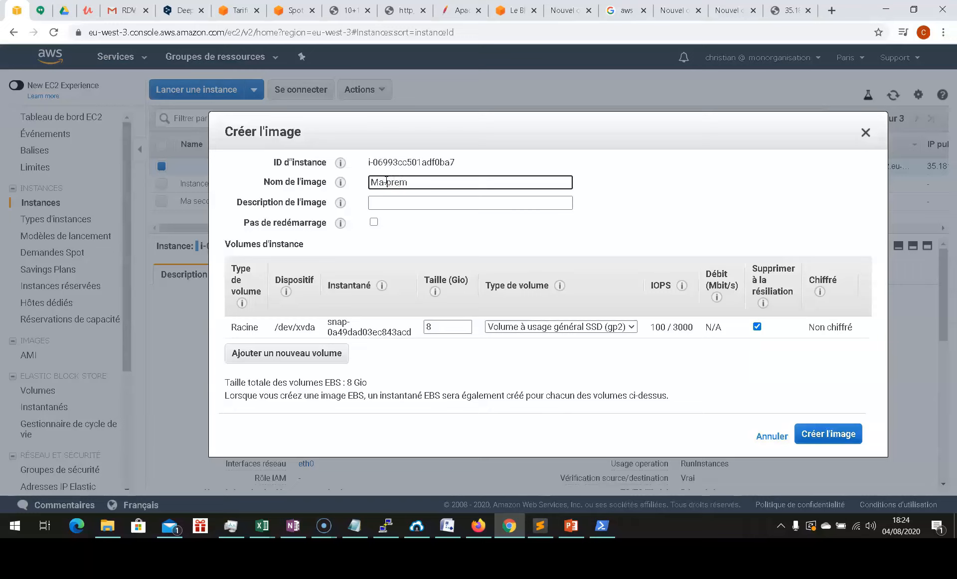
type("AMI")
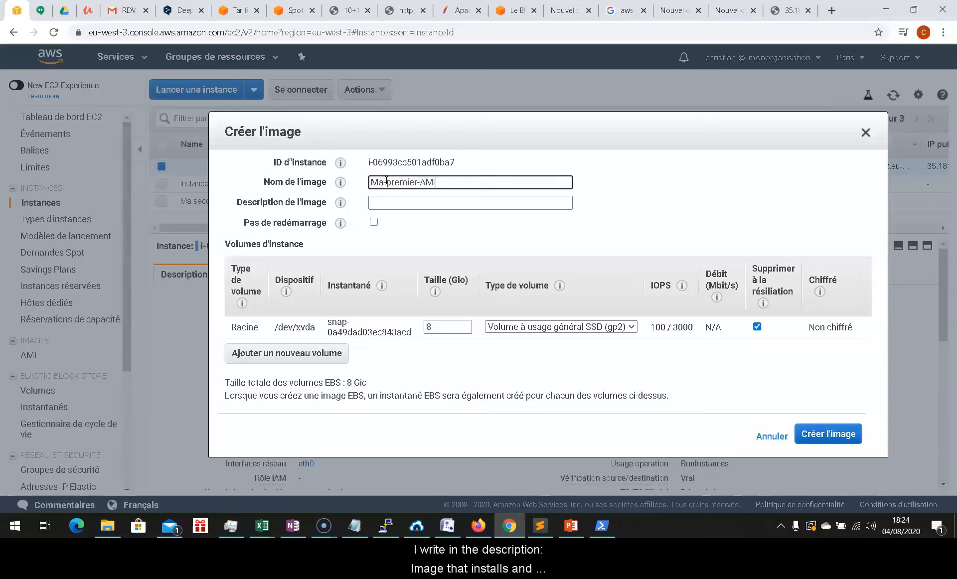
key("Tab")
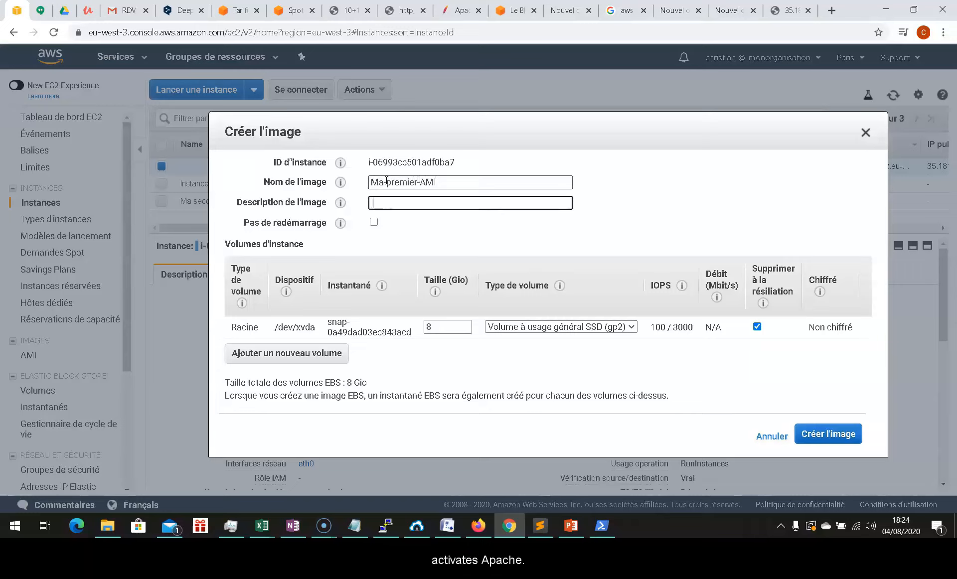
type("Image")
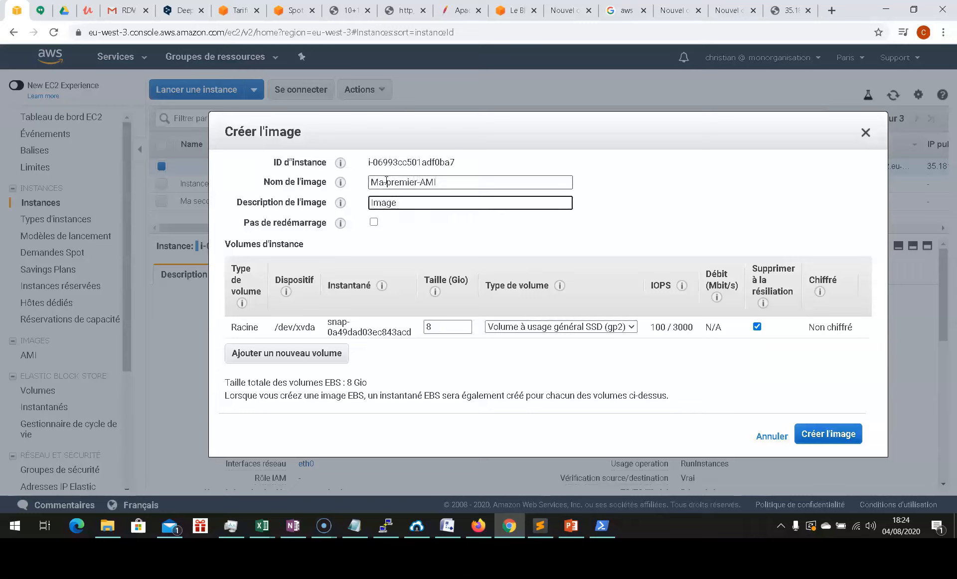
type(" qui installe et active apache")
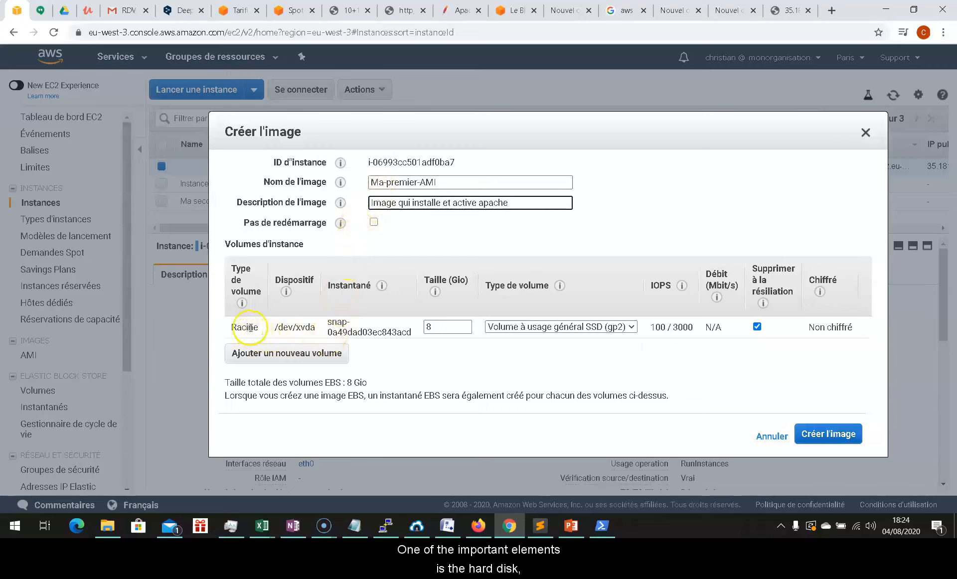
left_click_drag(278, 327, 315, 332)
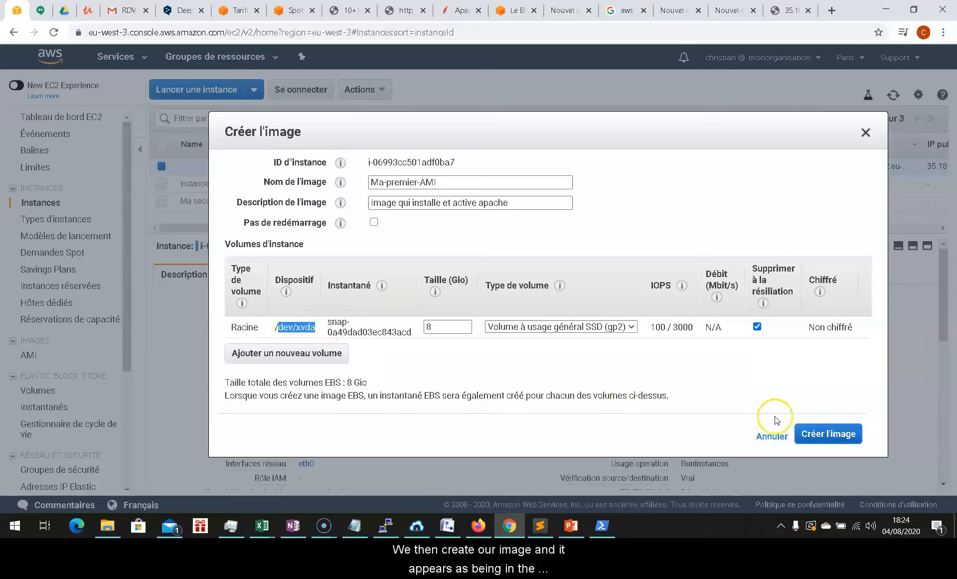
left_click(829, 435)
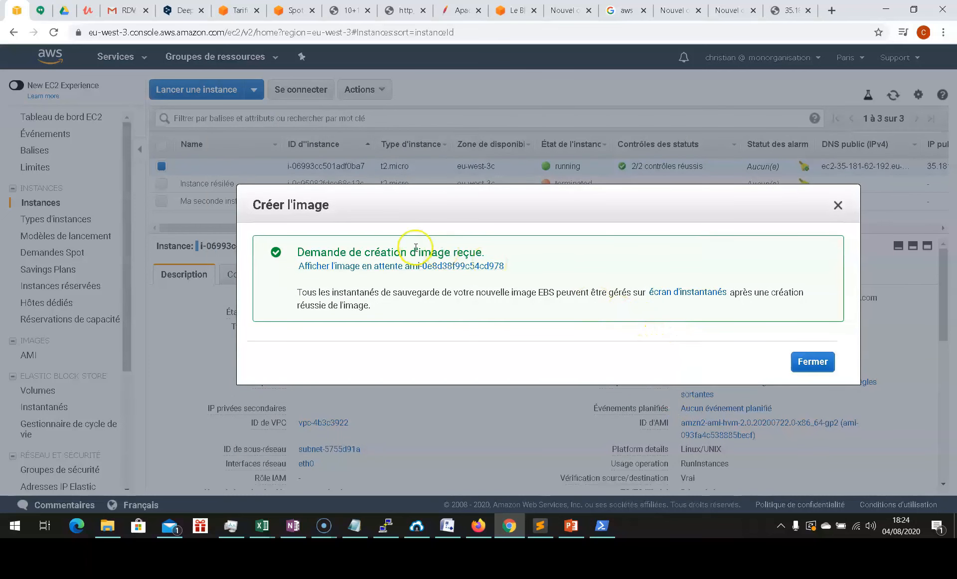
left_click(390, 269)
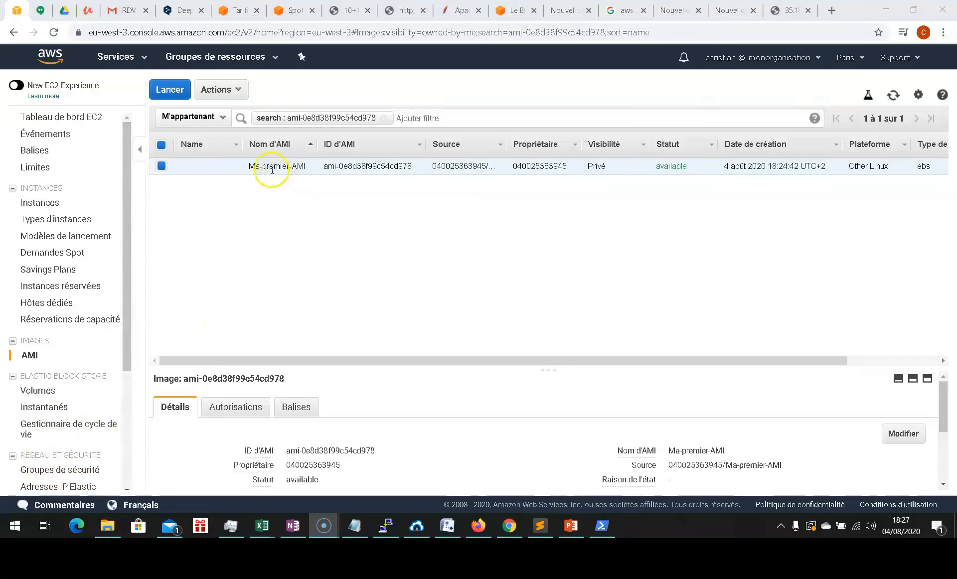
- Examine the destination regions offered for copying Ma-premier-AMI, and leave without copying the image
right_click(272, 171)
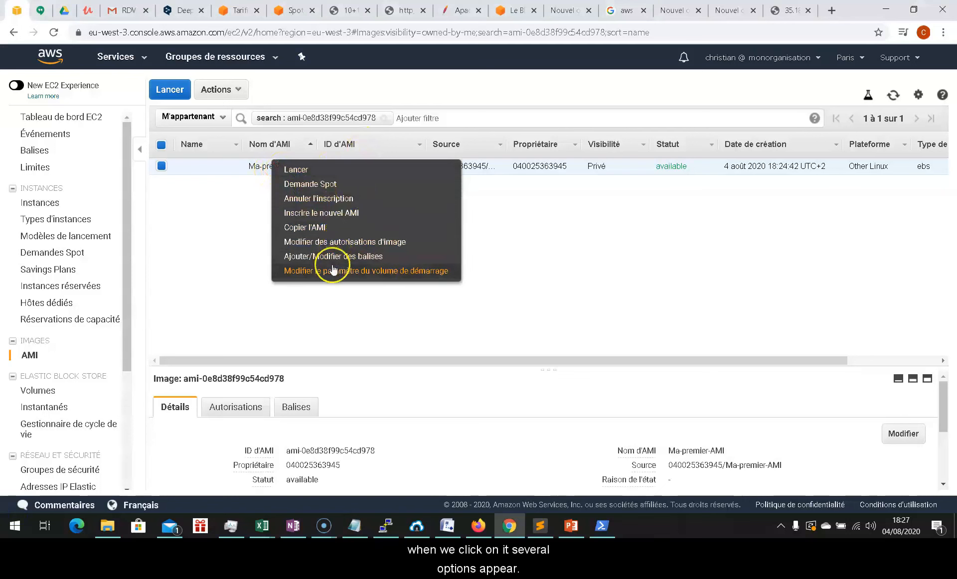
left_click(325, 230)
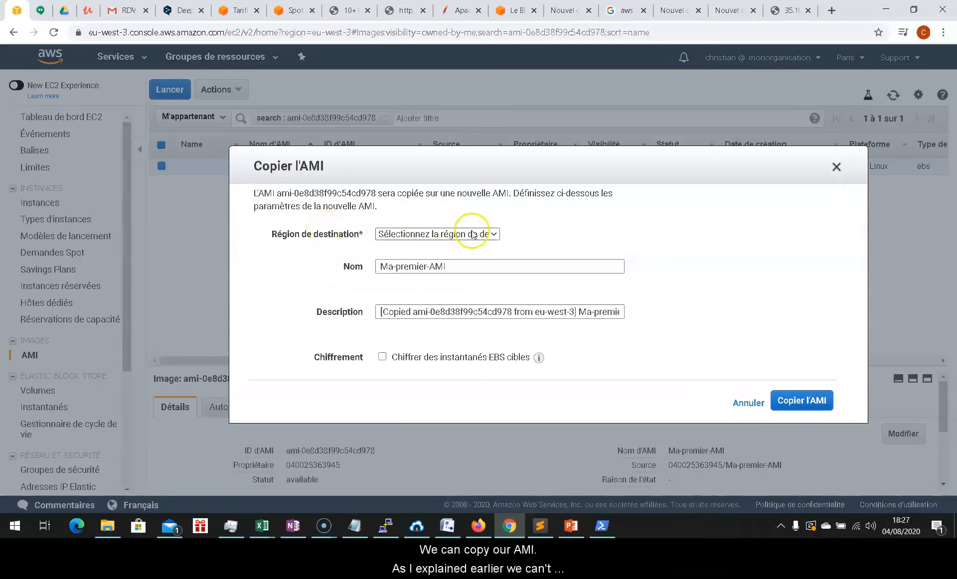
left_click(494, 234)
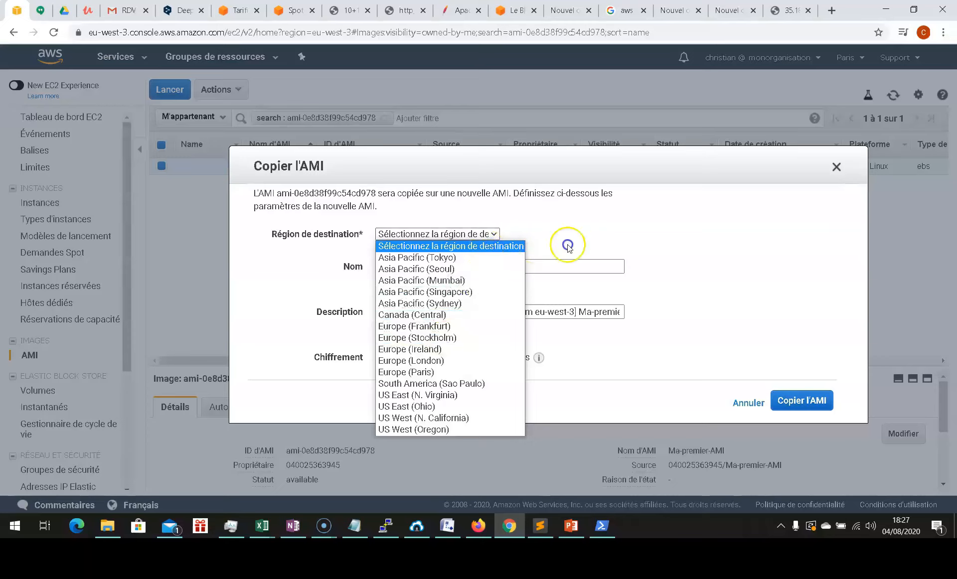
left_click(594, 242)
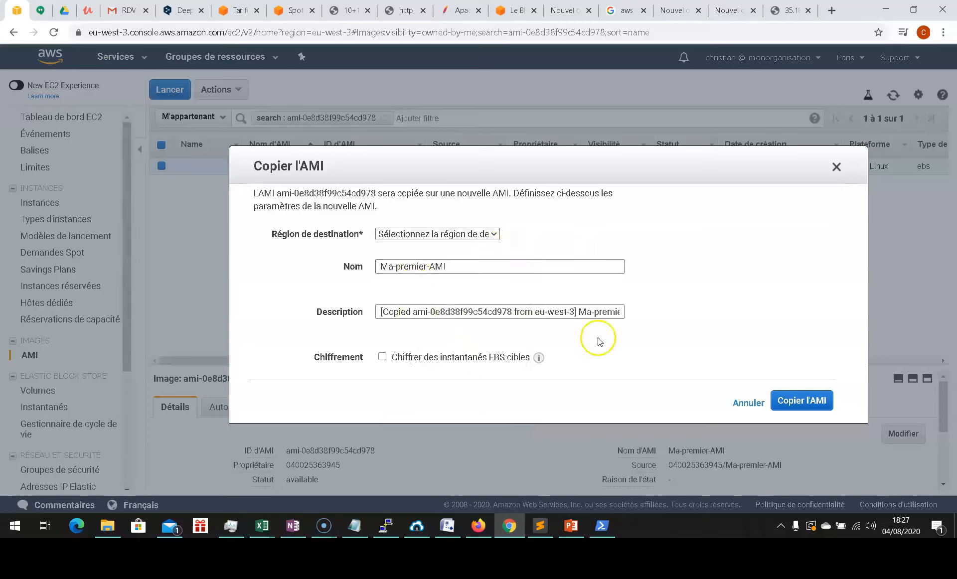
left_click(747, 410)
left_click(259, 187)
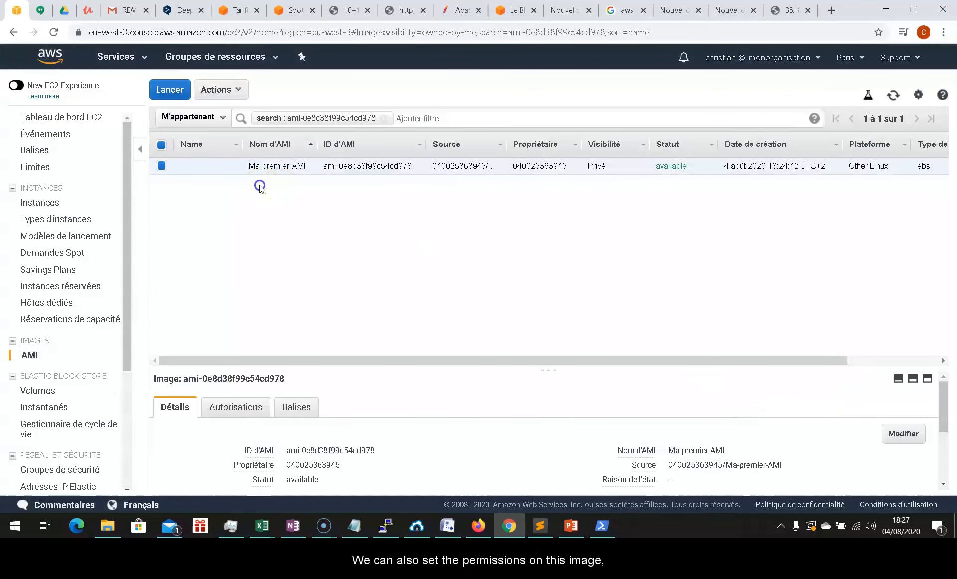
- Review the public, private and AWS account permission options of Ma-premier-AMI, and leave without saving
right_click(259, 169)
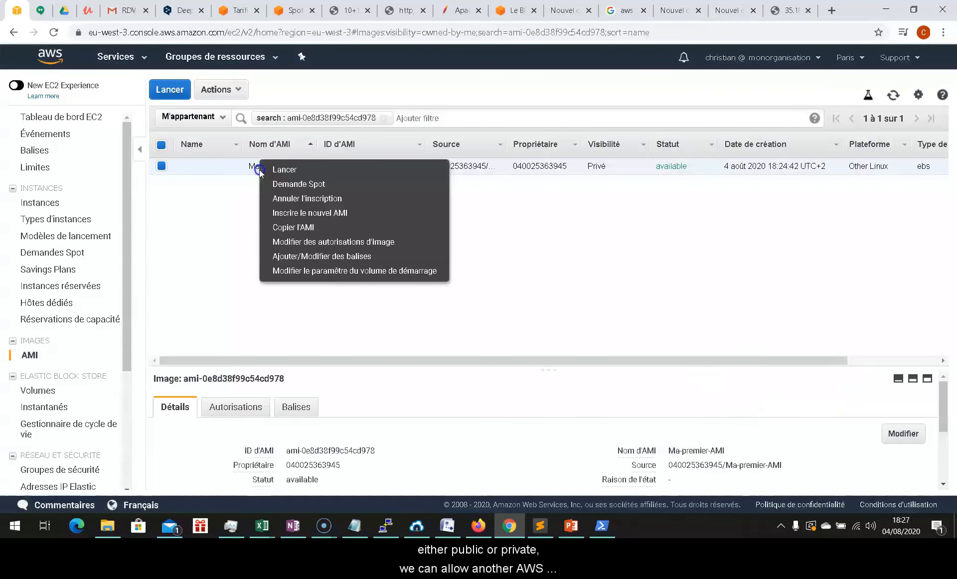
left_click(352, 242)
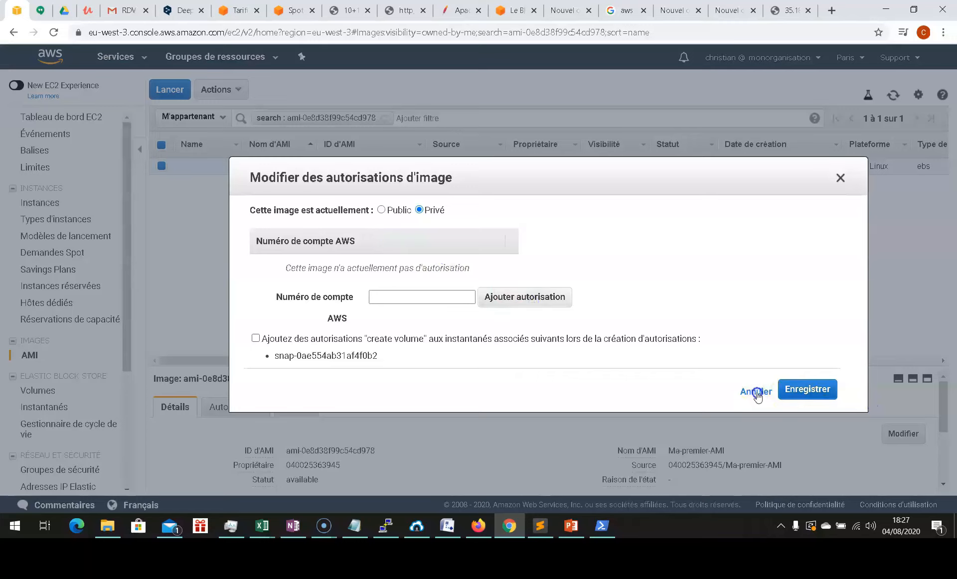
left_click(757, 392)
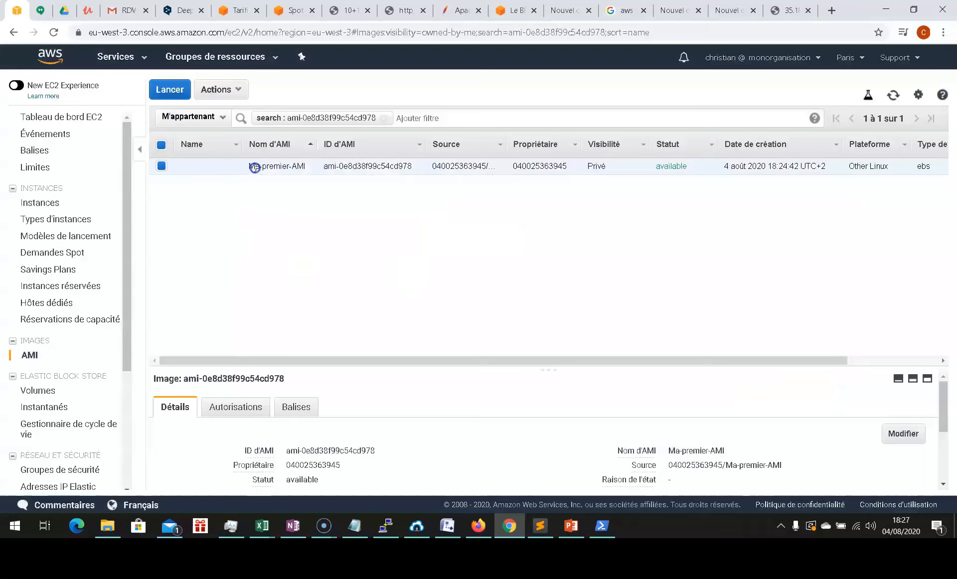
- Start launching a t2.micro instance from Ma-premier-AMI, keeping the default details and storage without tags, up to the security group configuration
right_click(255, 168)
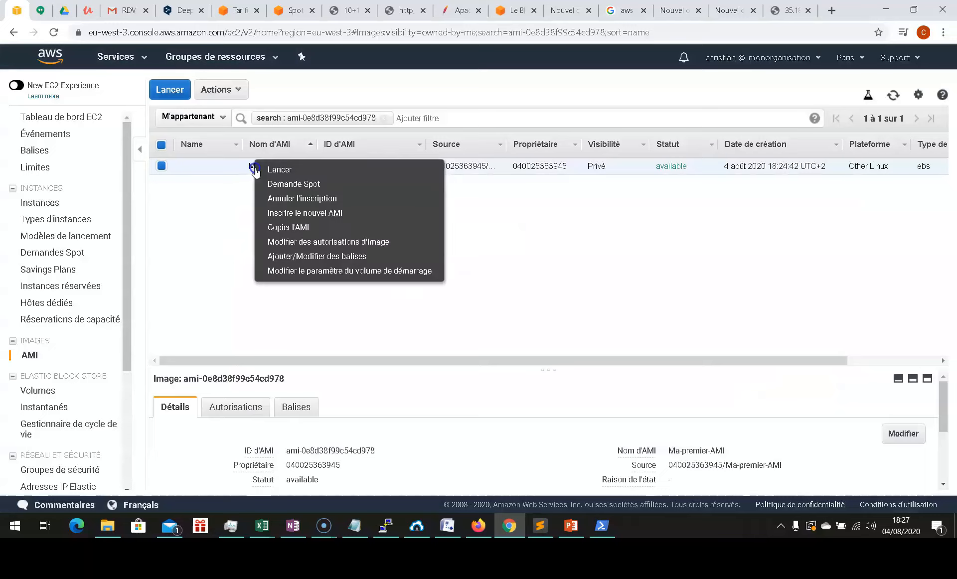
left_click(297, 171)
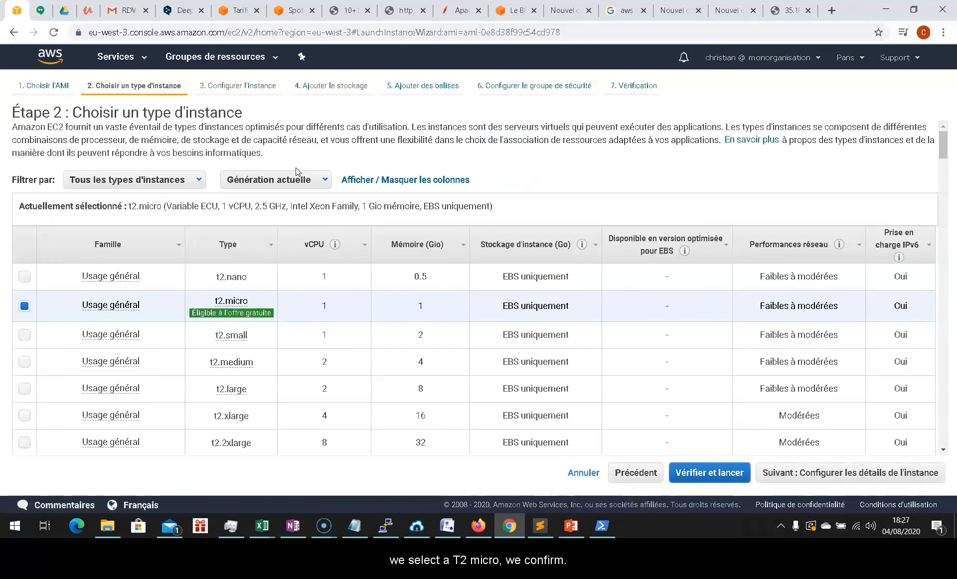
left_click(785, 475)
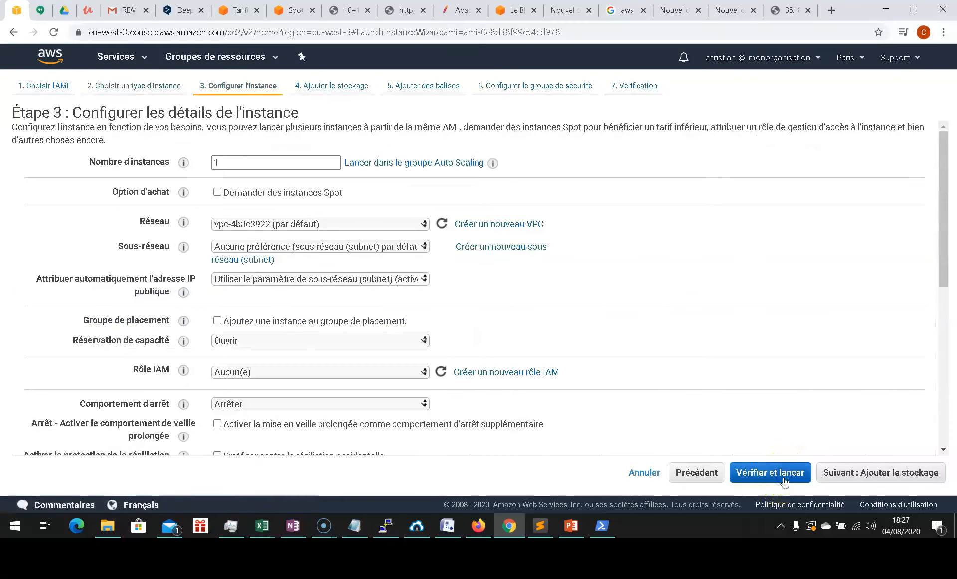
left_click(900, 476)
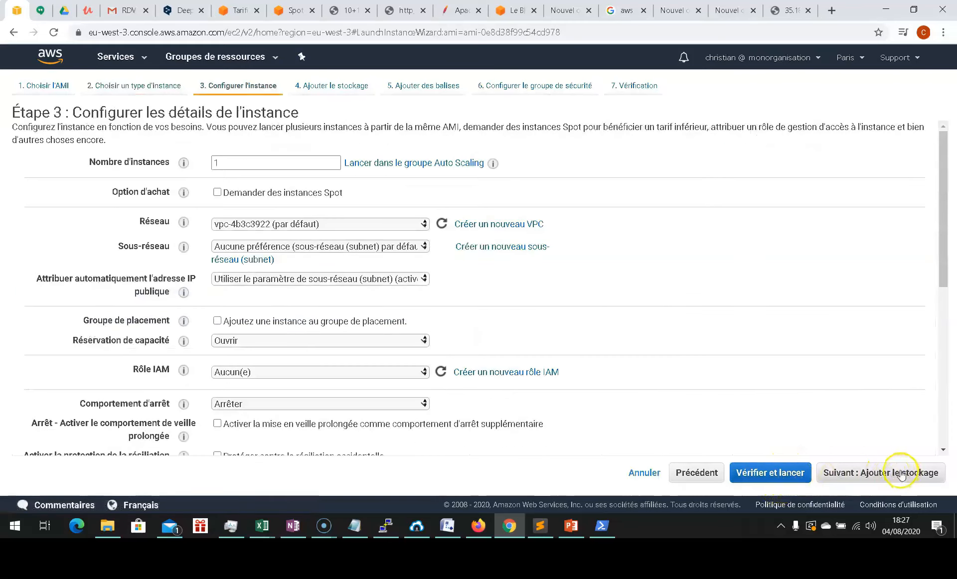
left_click(900, 475)
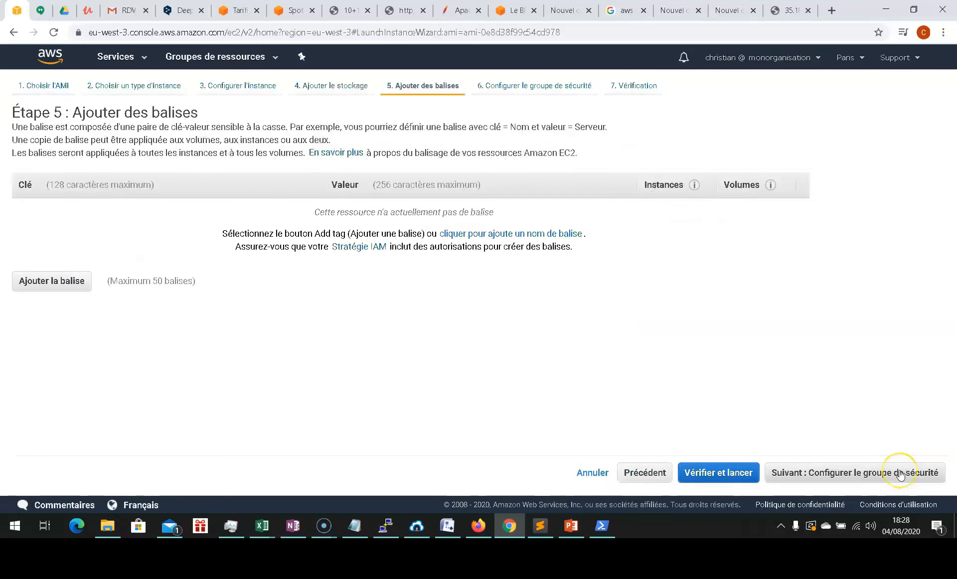
left_click(900, 475)
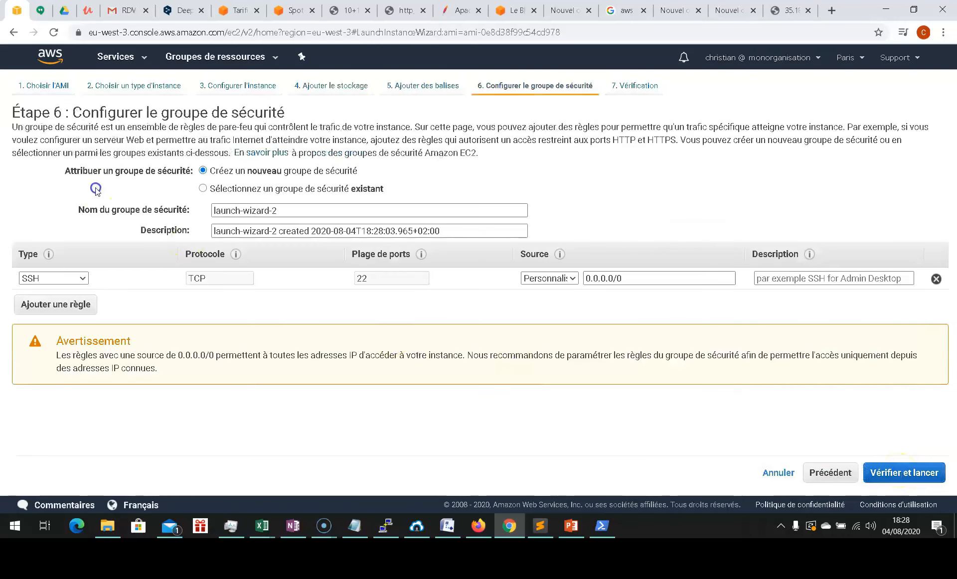
- Assign the existing AWSAMI security group to the new instance and proceed to the launch review
left_click(201, 189)
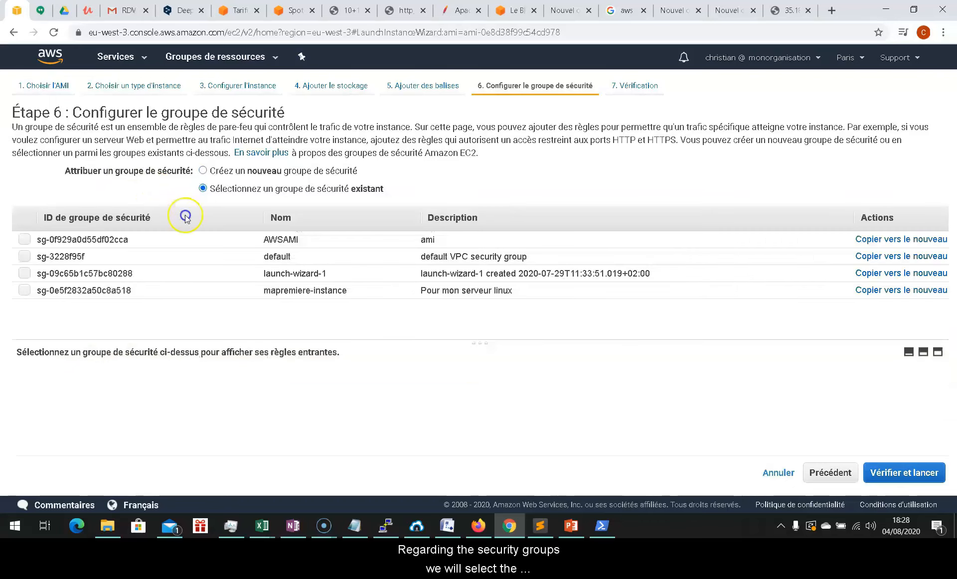
left_click(24, 240)
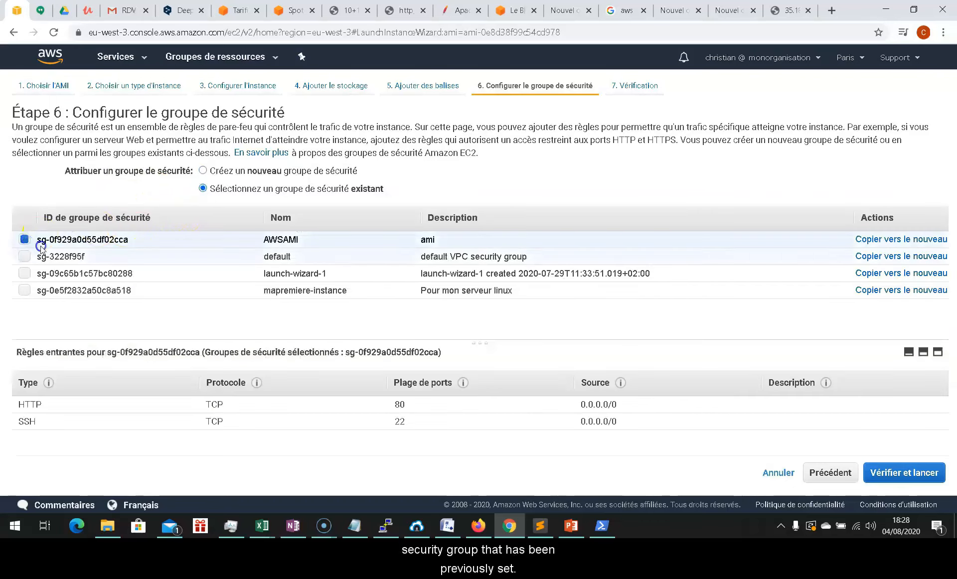
left_click(906, 475)
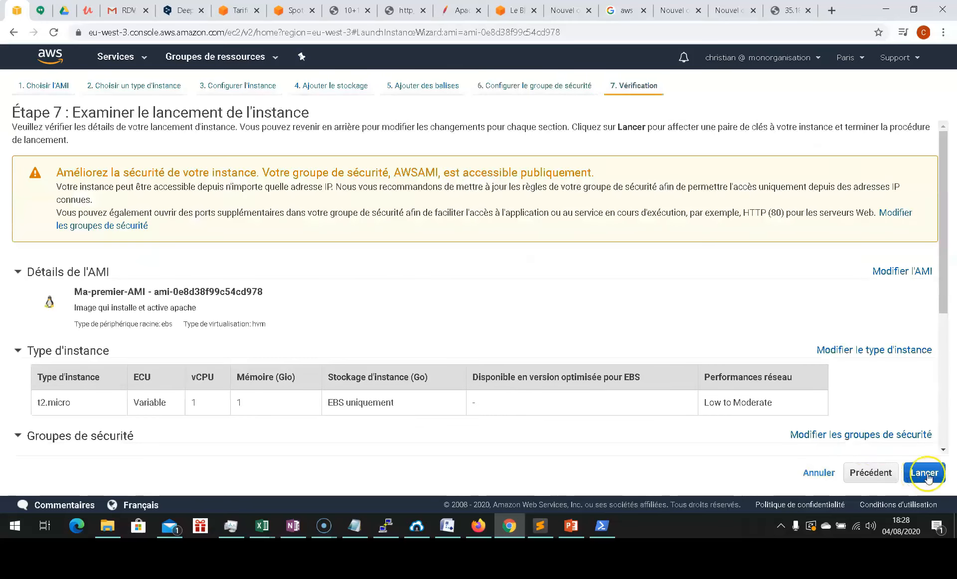
- Launch the instance with the existing mapremiereinstance key pair, acknowledging access to its private key file, and return to the instances list
left_click(926, 475)
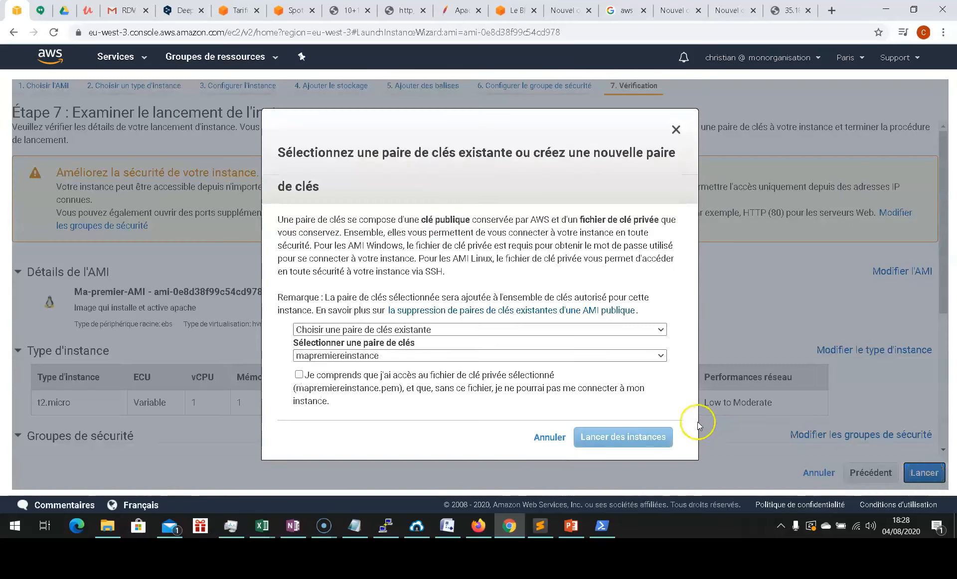
left_click(374, 380)
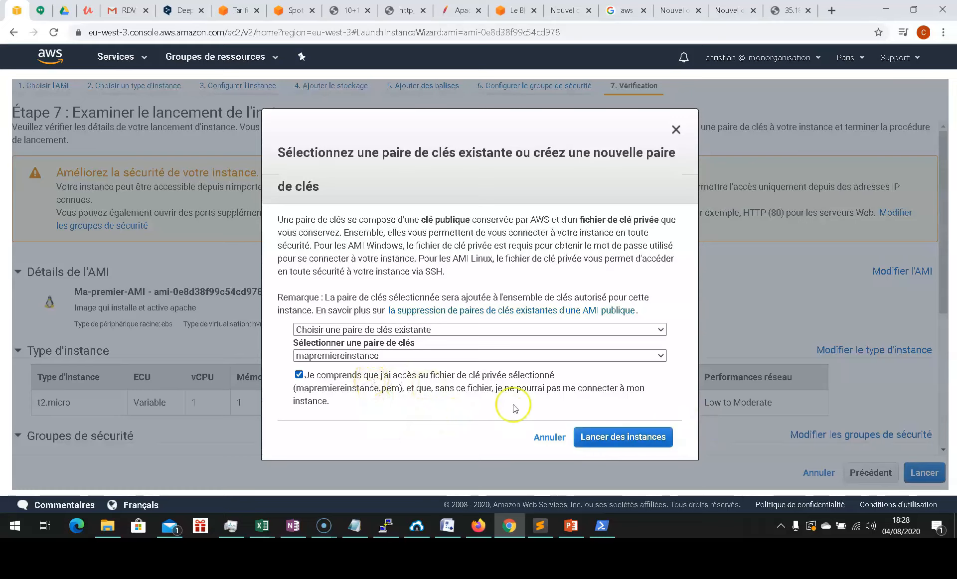
left_click(622, 431)
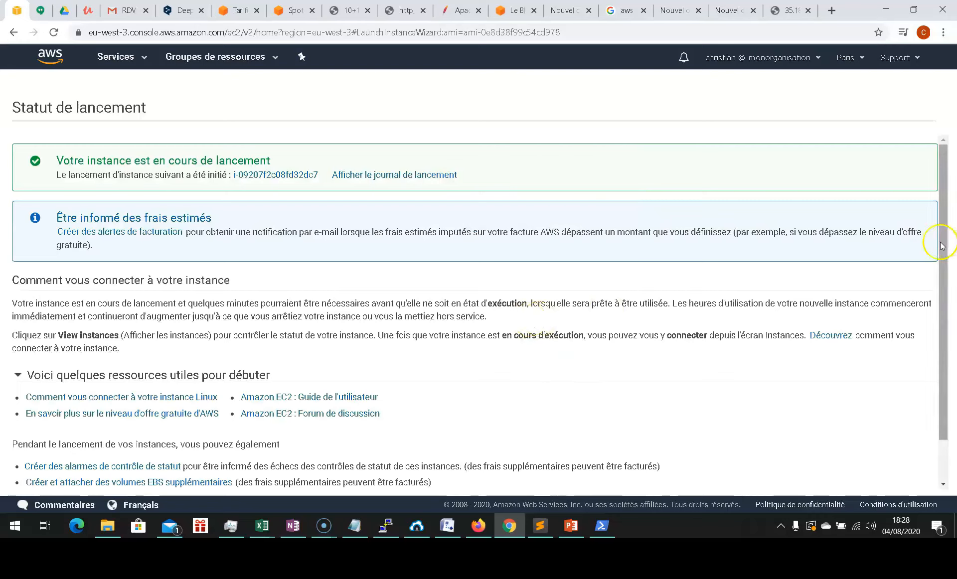
scroll(944, 245, "down", 1)
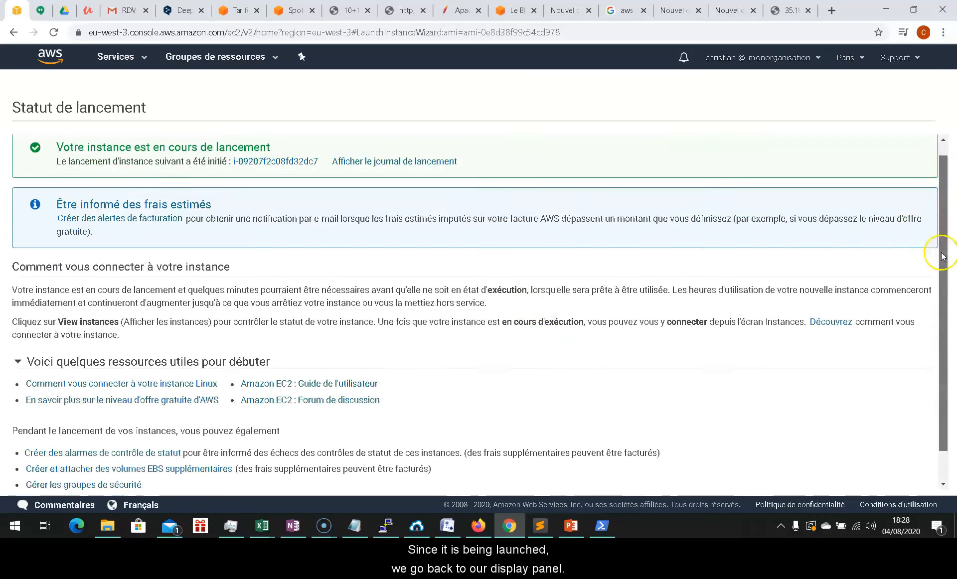
left_click(866, 482)
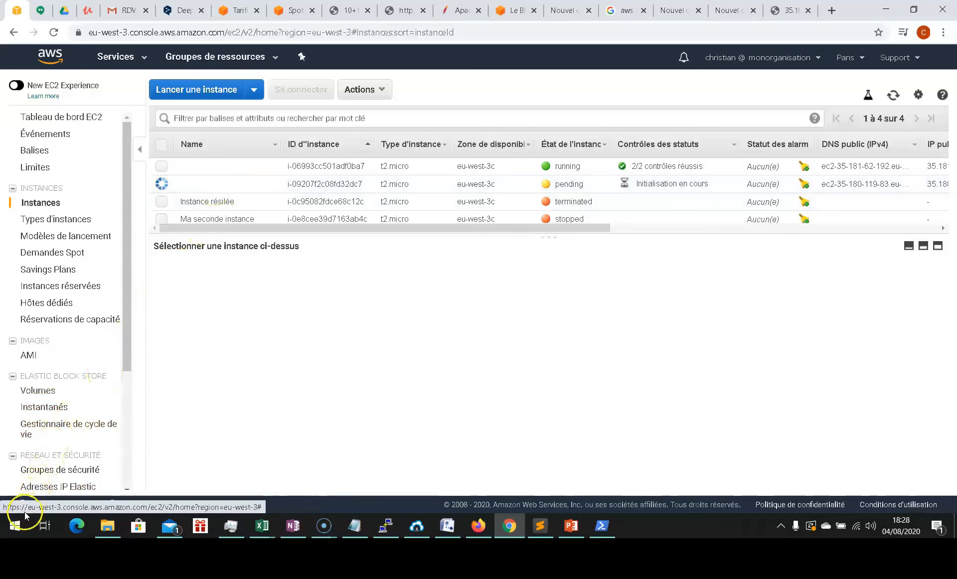
- Copy the public IPv4 address of the instance just launched from Ma-premier-AMI, and show the first server's web page for comparison
left_click(225, 190)
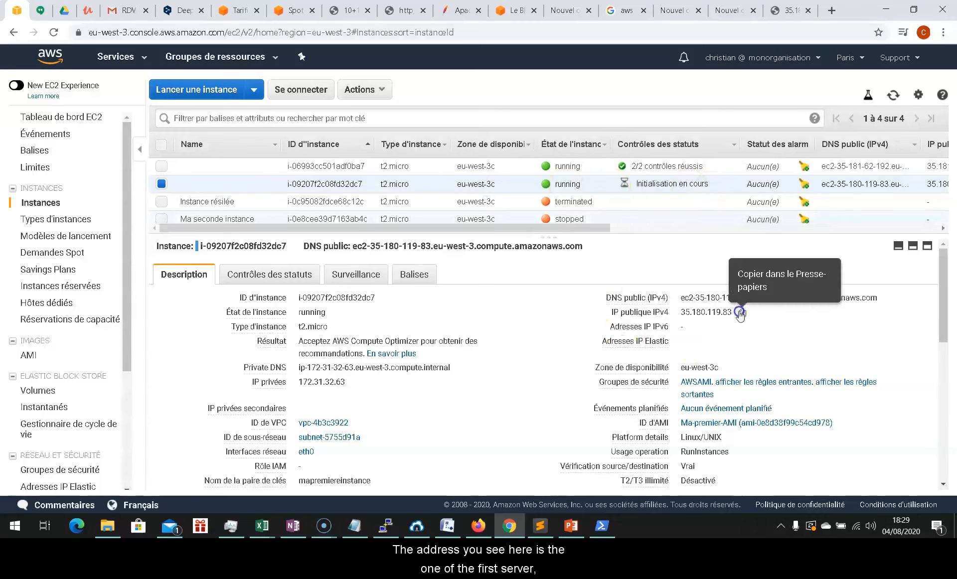
left_click(742, 312)
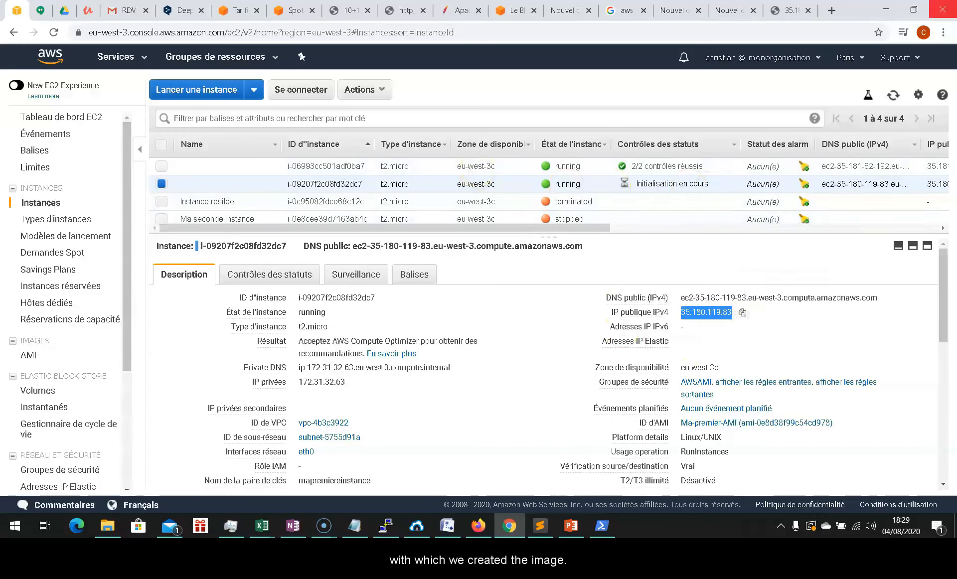
left_click(791, 13)
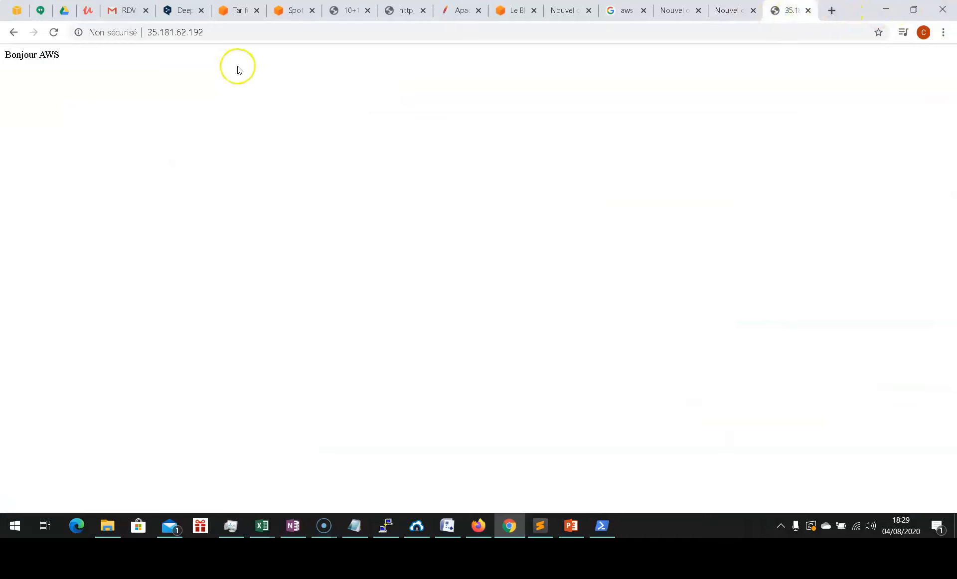
- Load the new instance's address 35.180.119.83 in a separate browser tab and highlight the text its web page serves
left_click(832, 11)
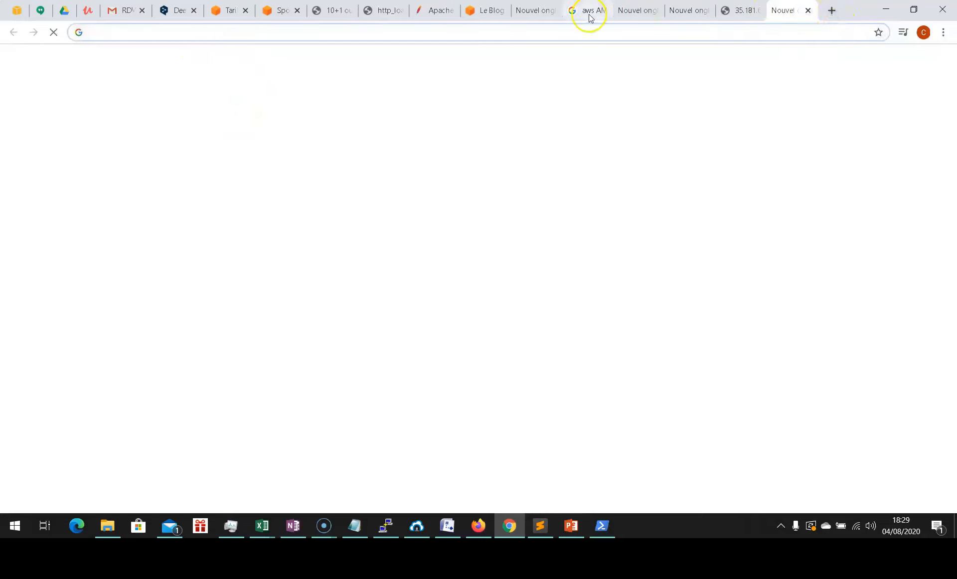
key("ctrl+v")
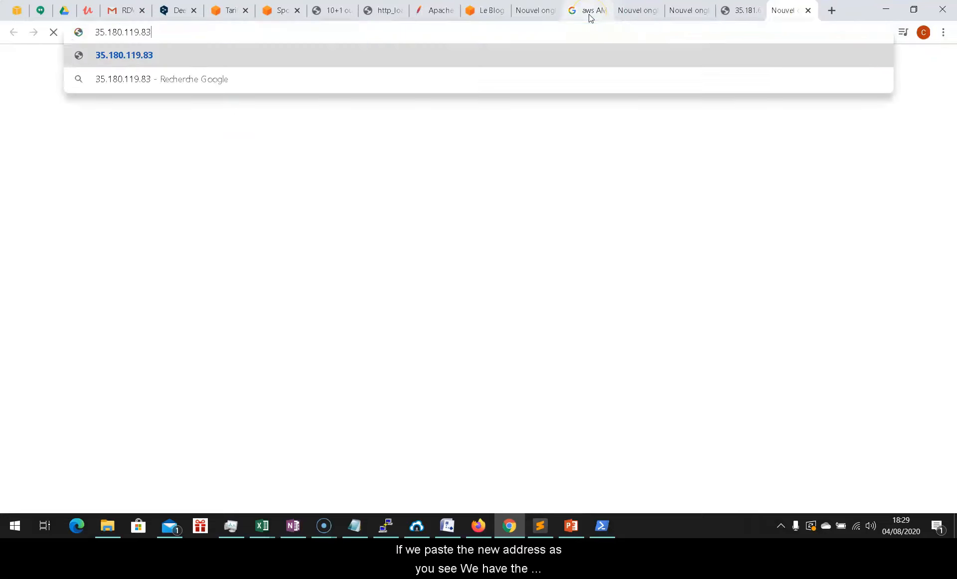
key("Return")
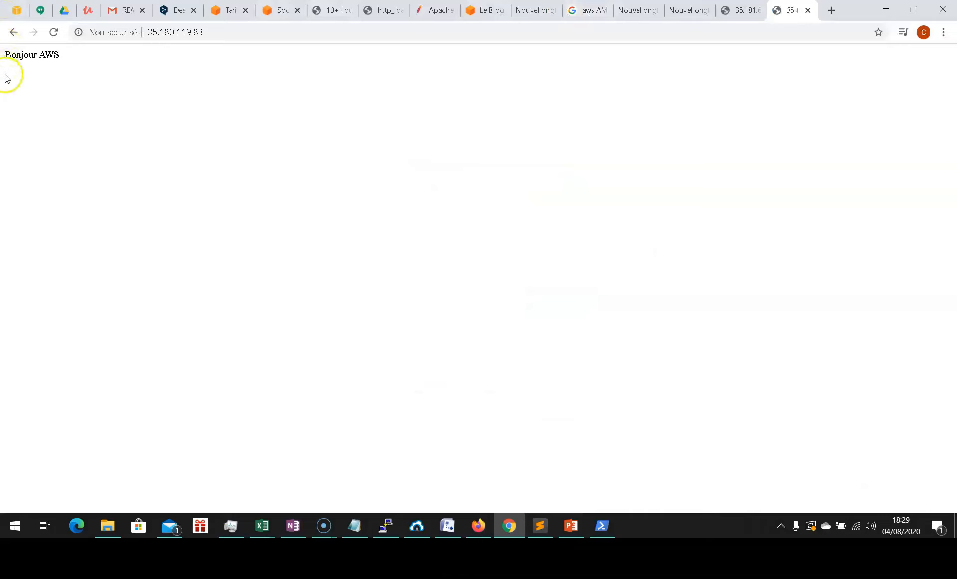
left_click_drag(6, 55, 103, 56)
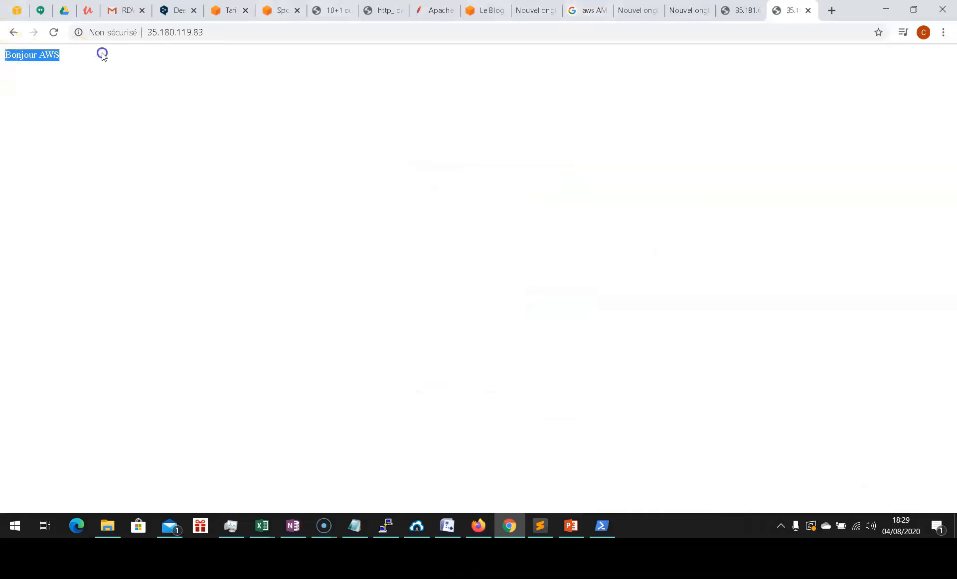